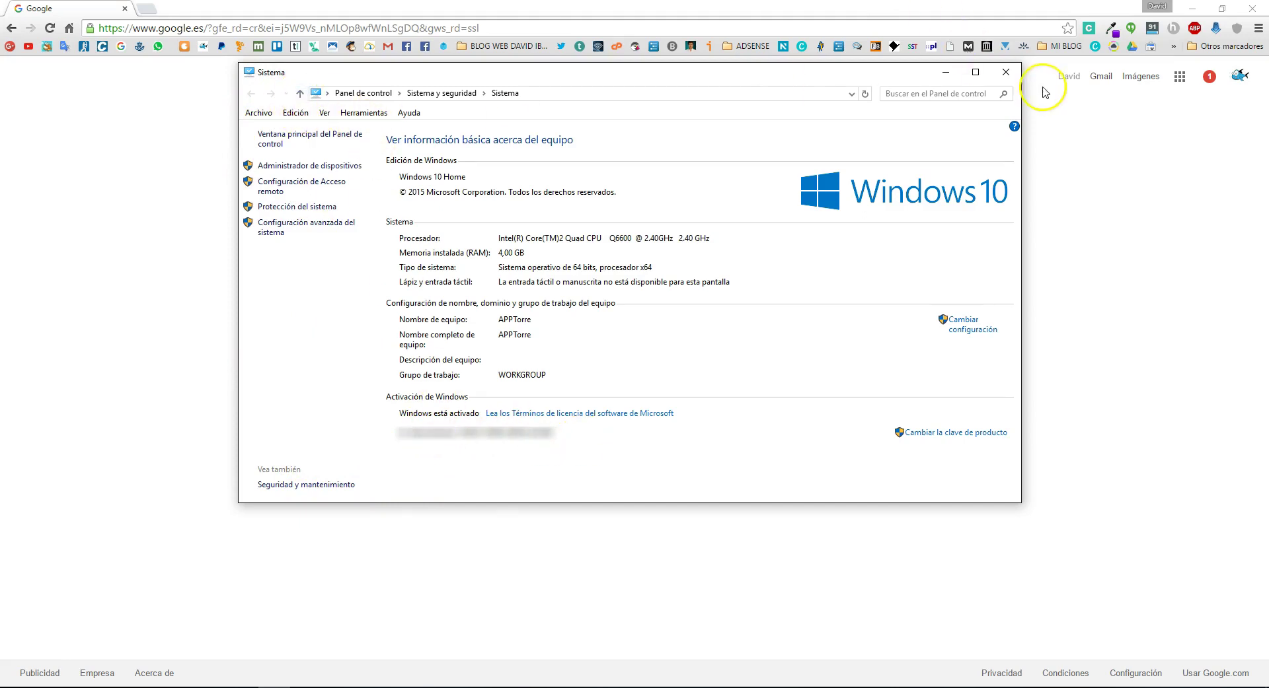
Close the system information window and open the Task Manager
{"action": "left_click", "coordinate": [1005, 72]}
{"action": "key", "text": "super+x"}
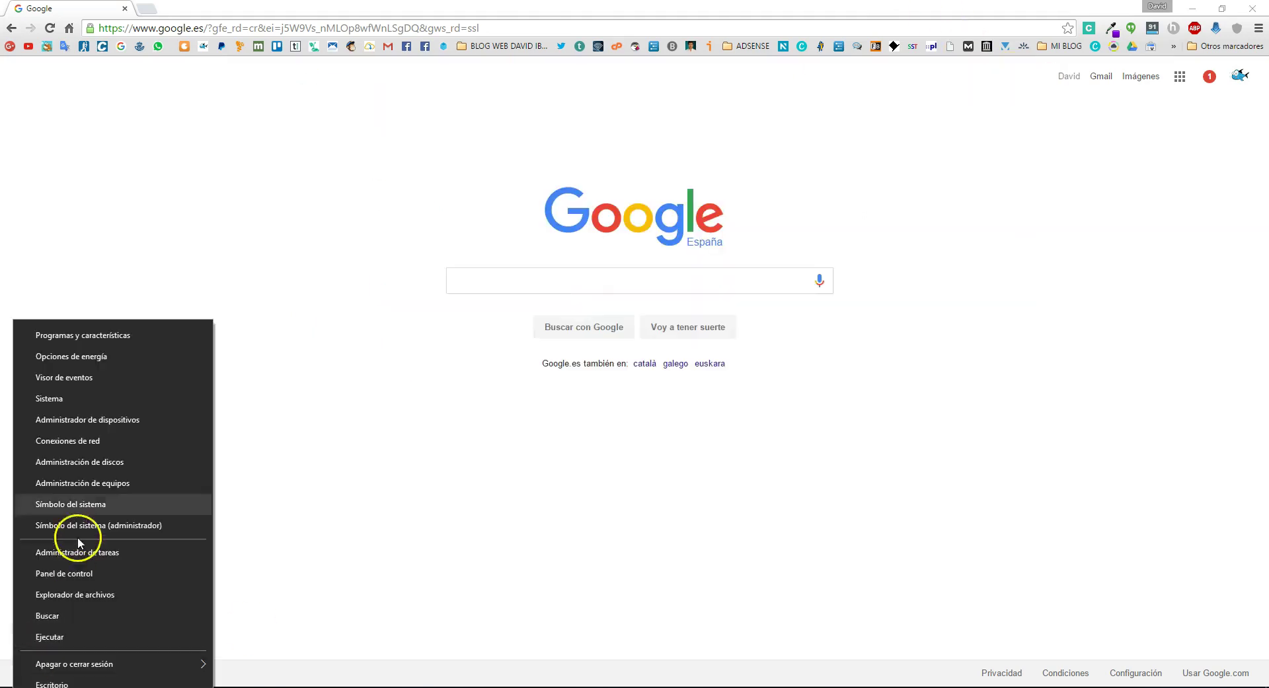
{"action": "left_click", "coordinate": [81, 441]}
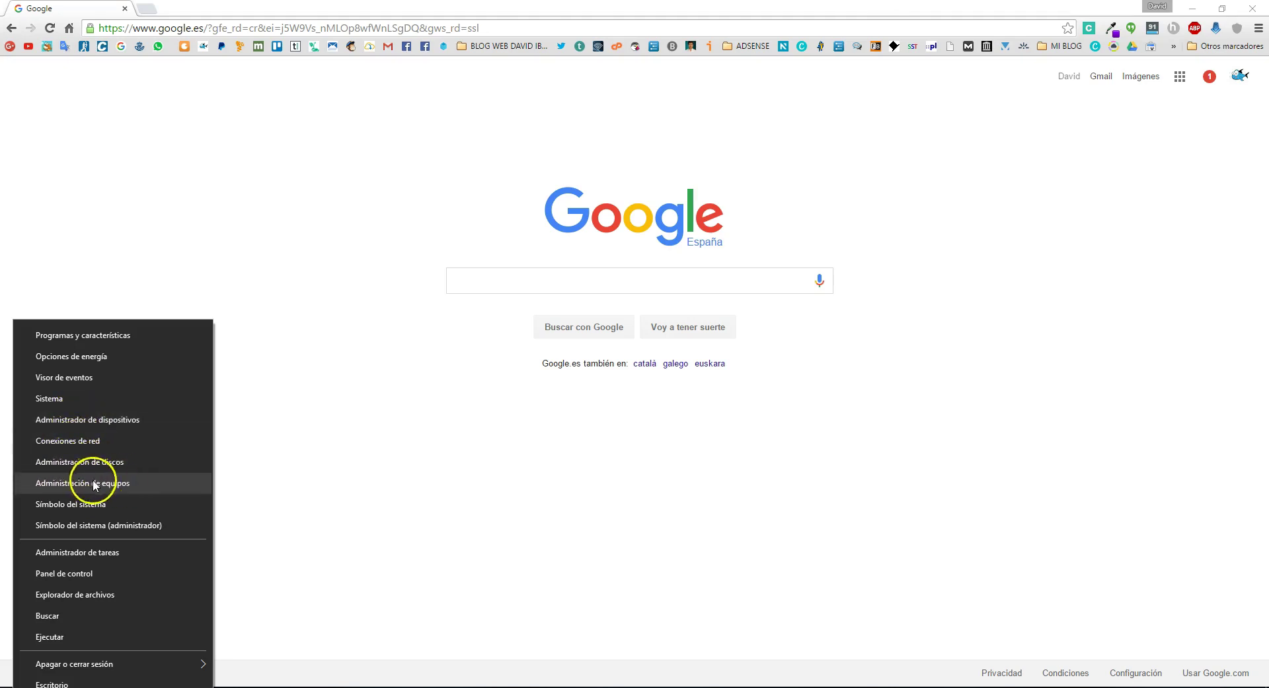
{"action": "left_click", "coordinate": [86, 554]}
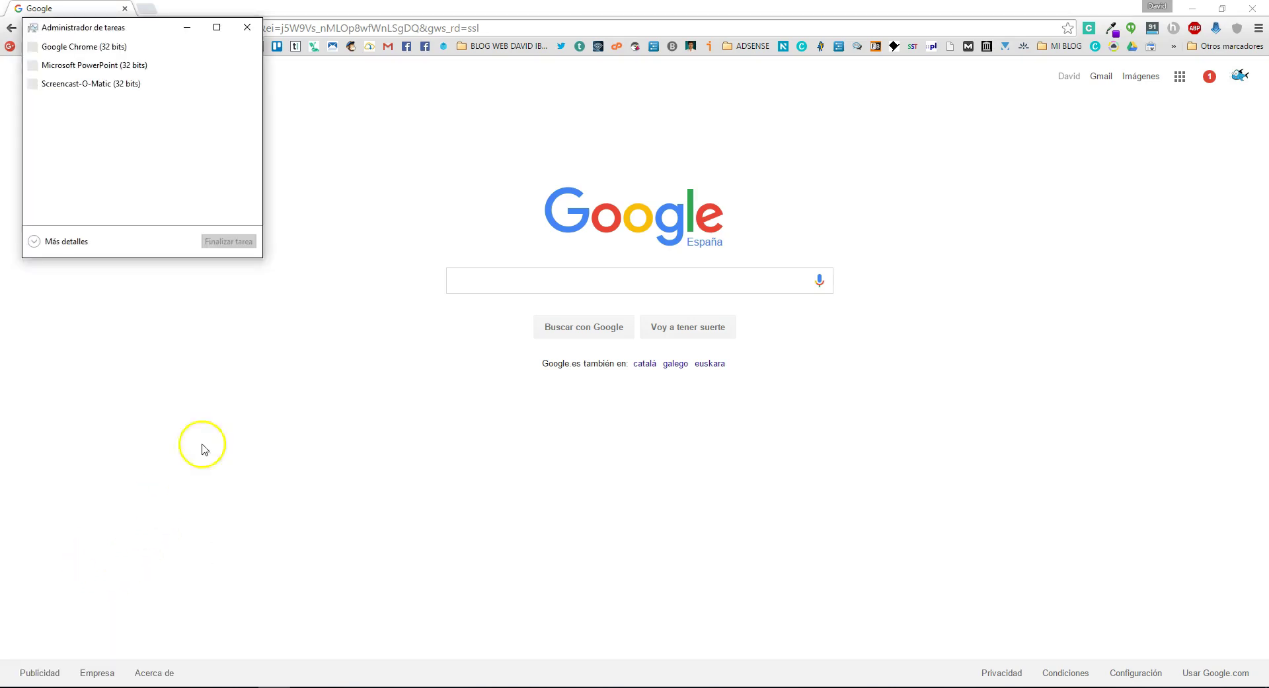
Reposition the Task Manager window and end the Google Chrome task
{"action": "left_click_drag", "start_coordinate": [156, 29], "coordinate": [363, 202]}
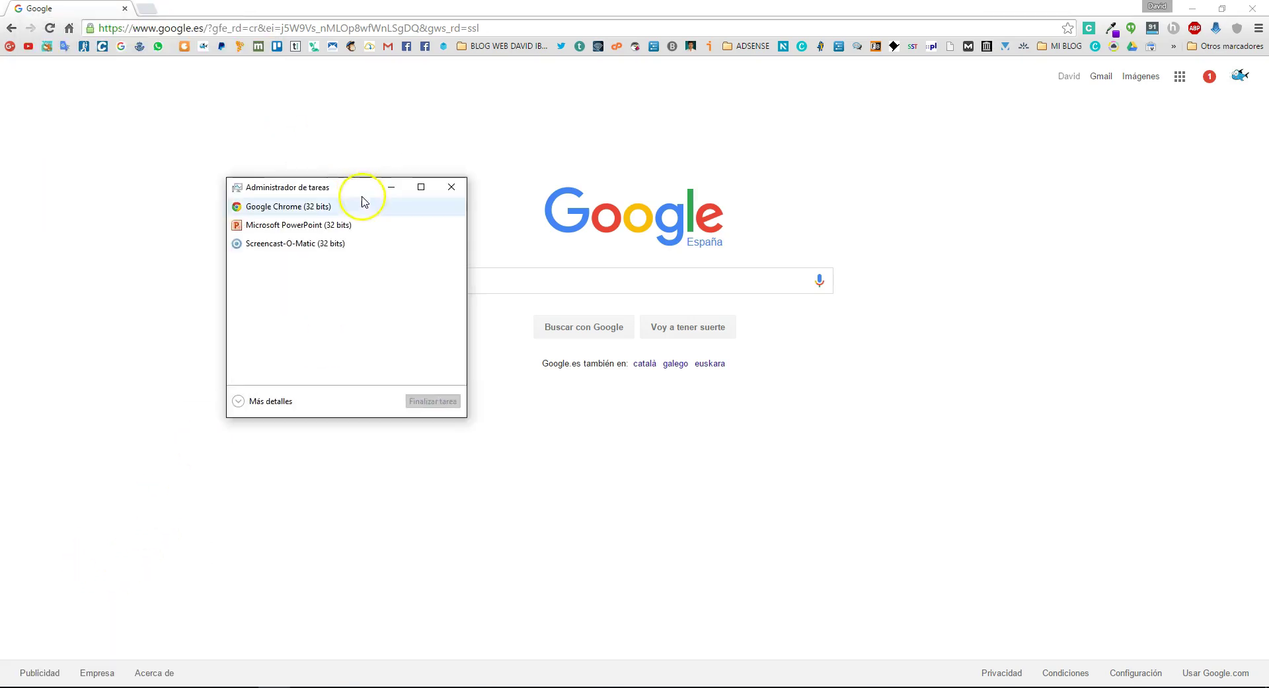
{"action": "left_click", "coordinate": [303, 210]}
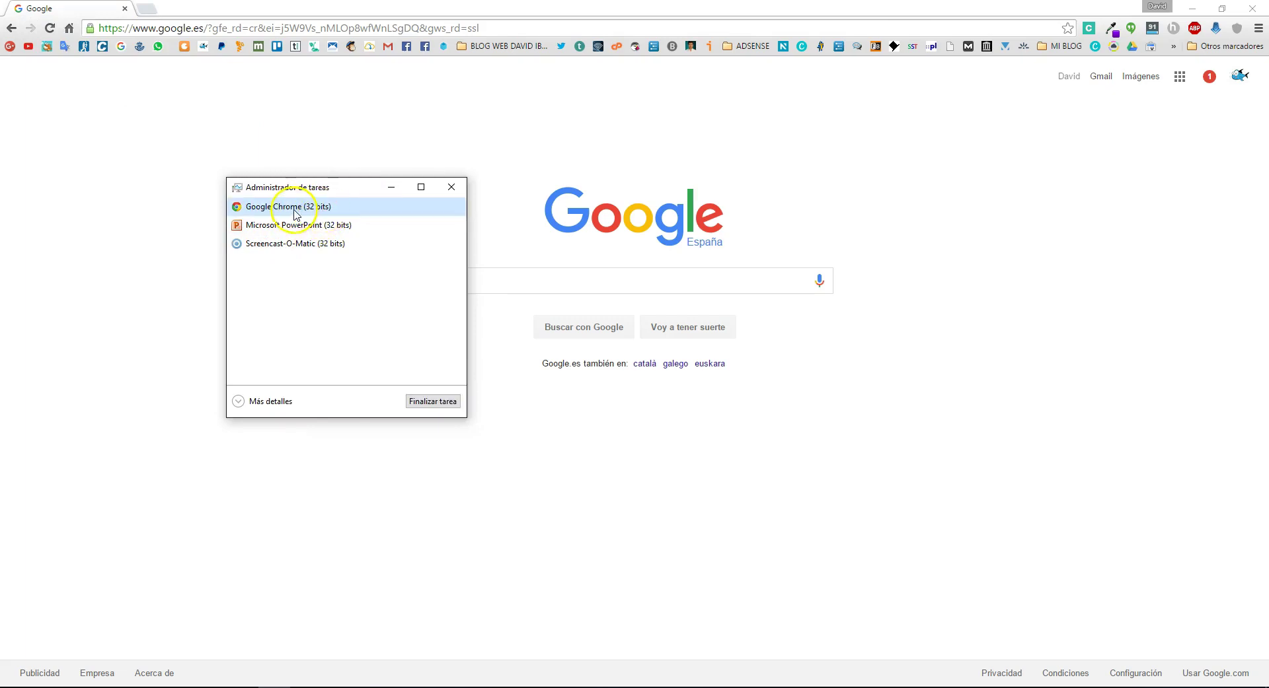
{"action": "left_click", "coordinate": [425, 408]}
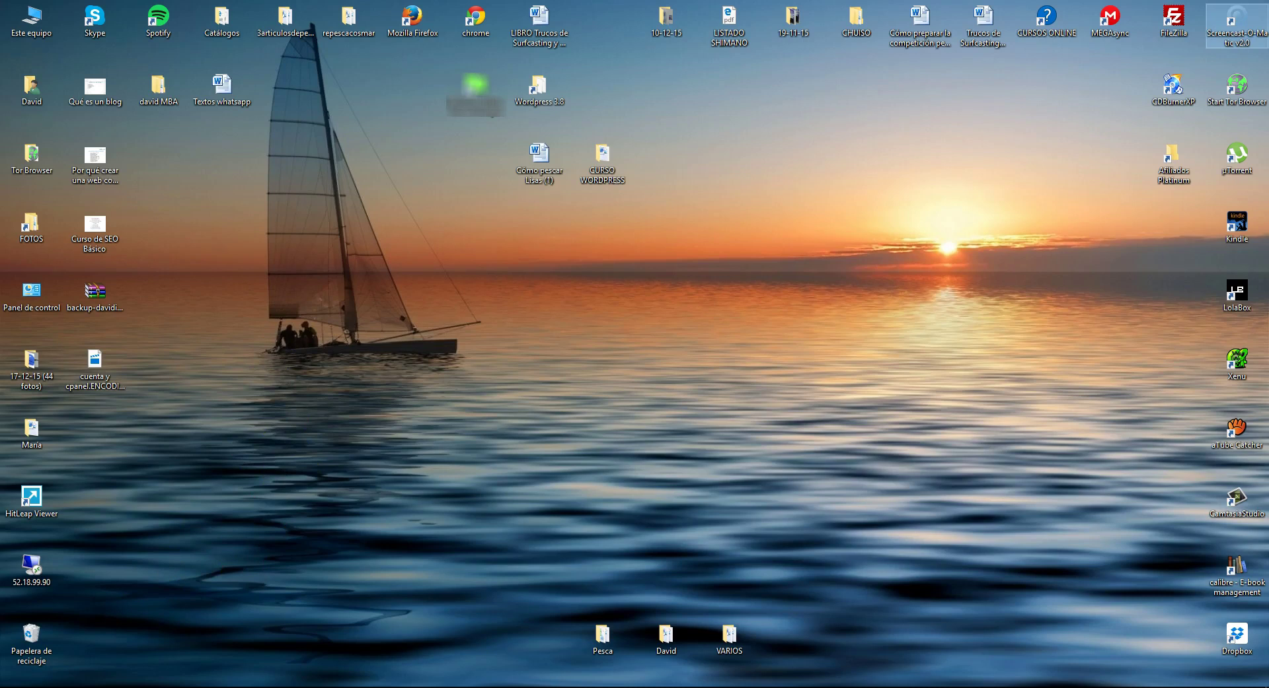
Bring up the Task Manager again from the desktop and minimize its window
{"action": "right_click", "coordinate": [342, 687]}
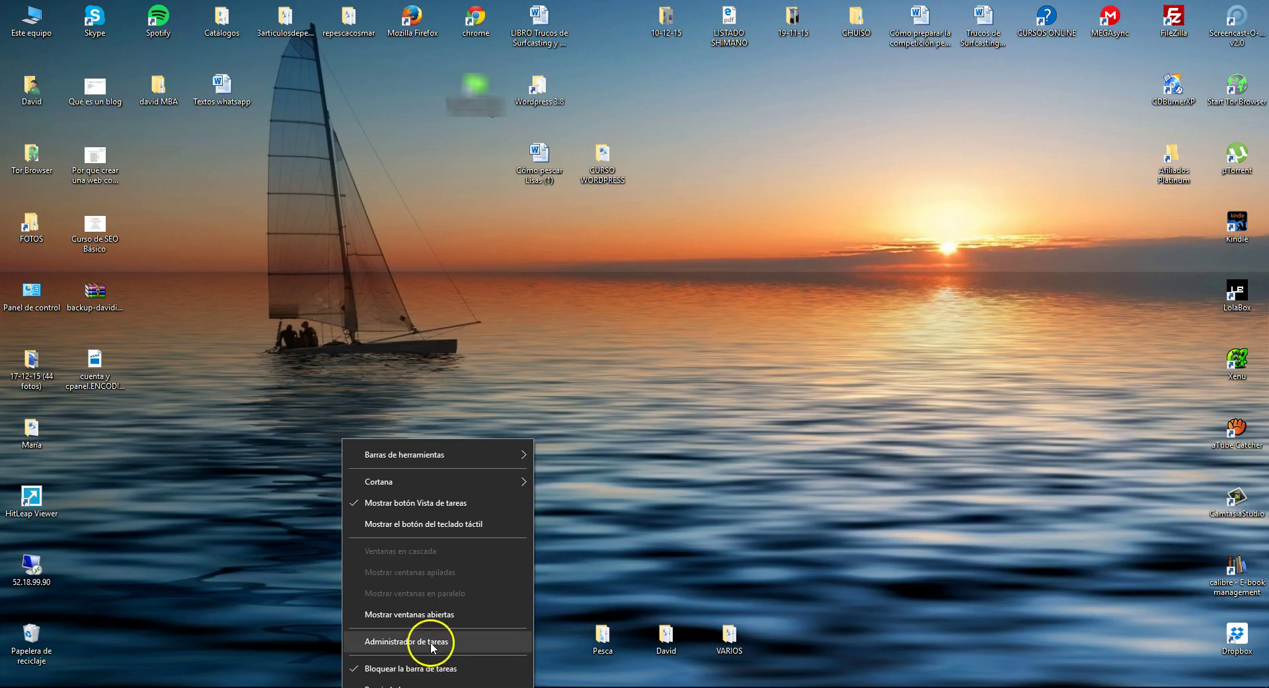
{"action": "right_click", "coordinate": [597, 687]}
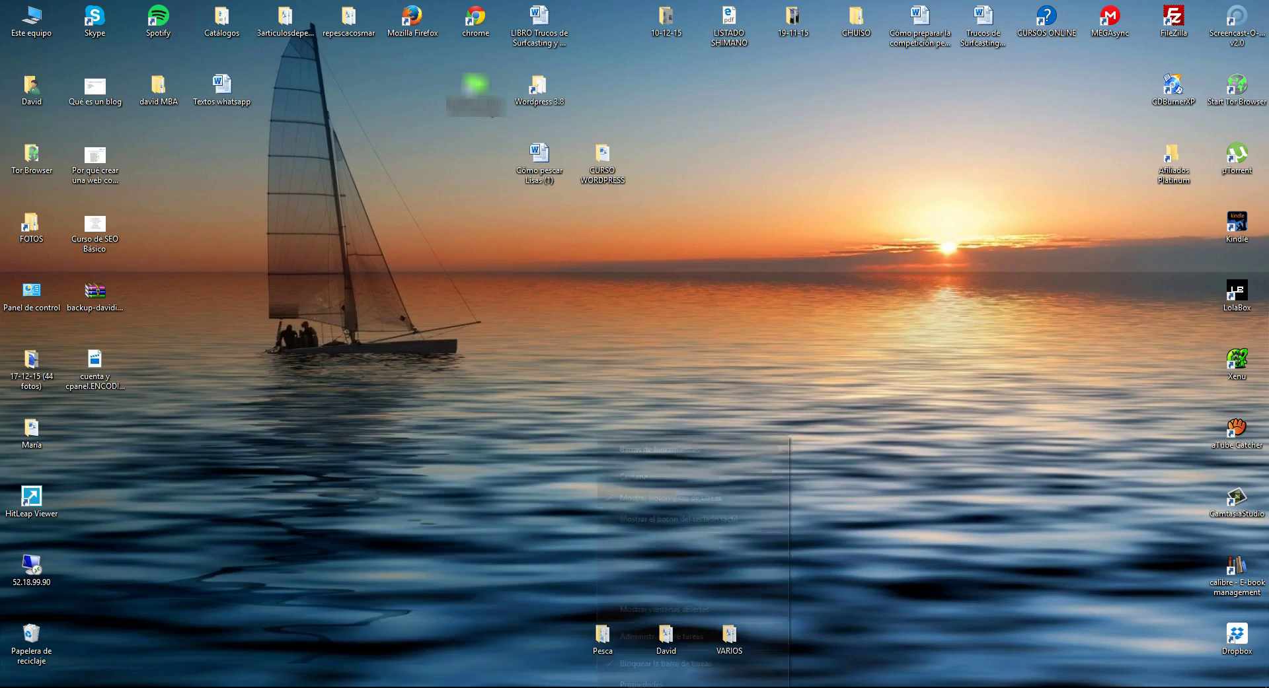
{"action": "left_click", "coordinate": [644, 637]}
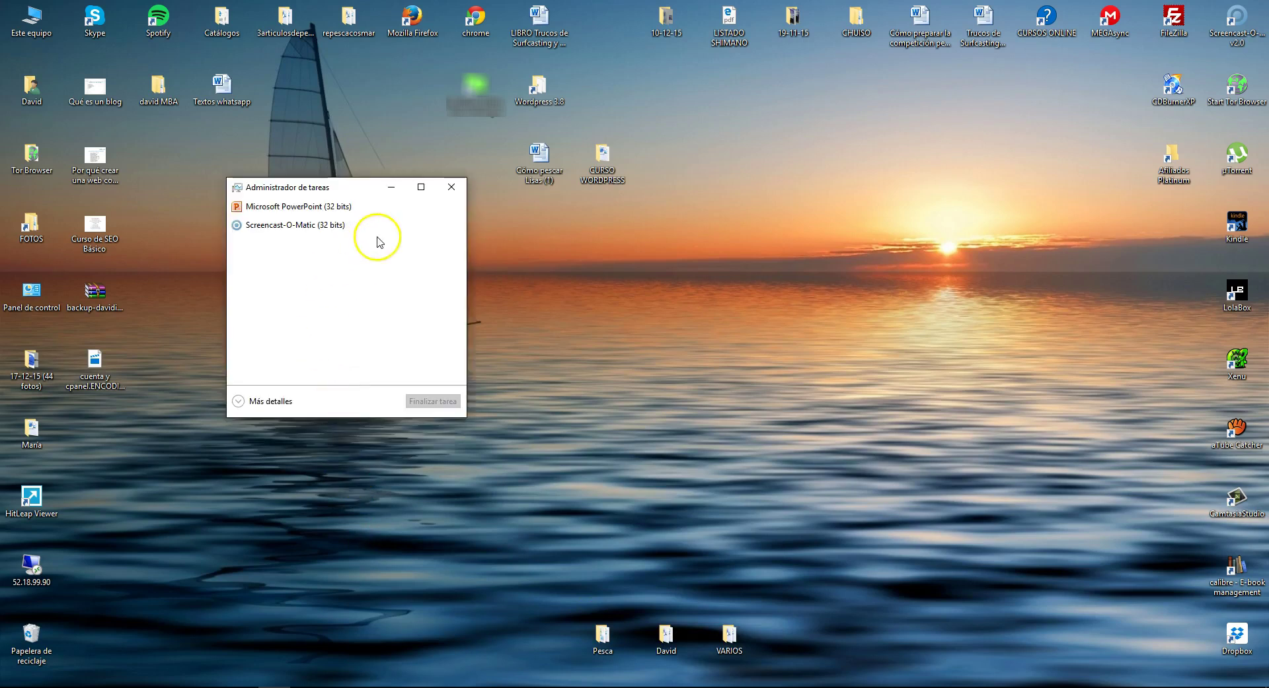
{"action": "left_click", "coordinate": [393, 187]}
Open the Control Panel to look over its settings categories, and close it
{"action": "right_click", "coordinate": [13, 684]}
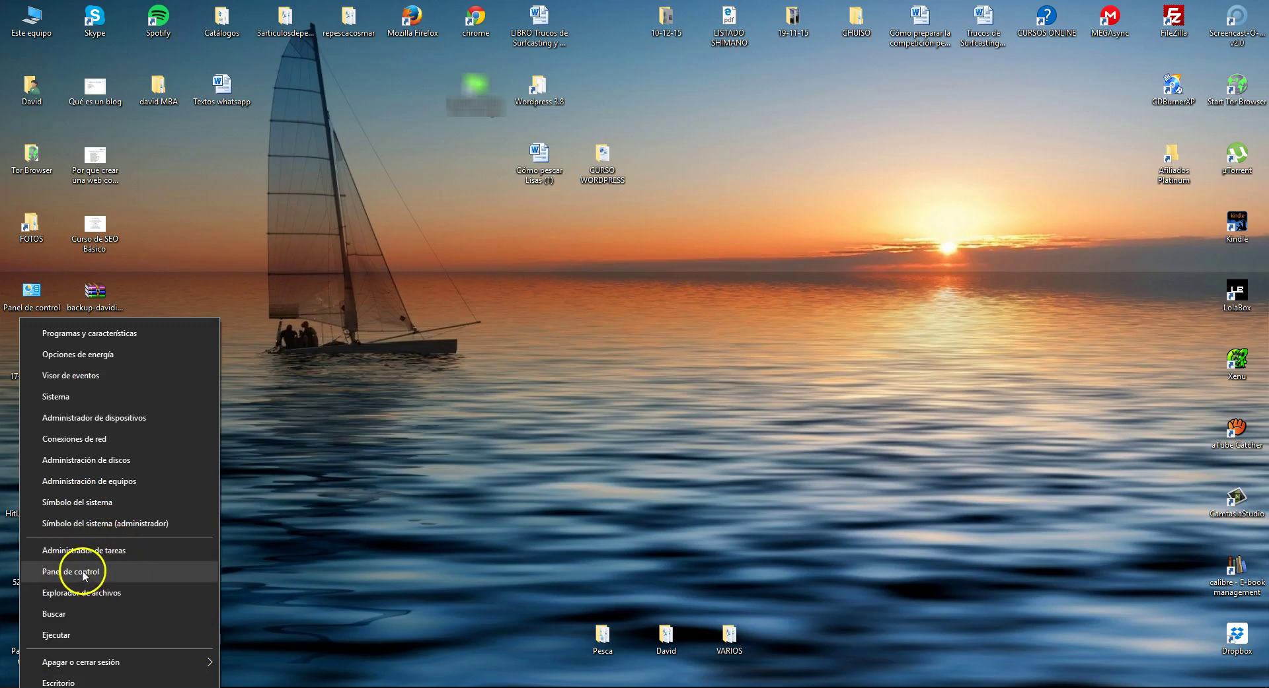
{"action": "left_click", "coordinate": [301, 522]}
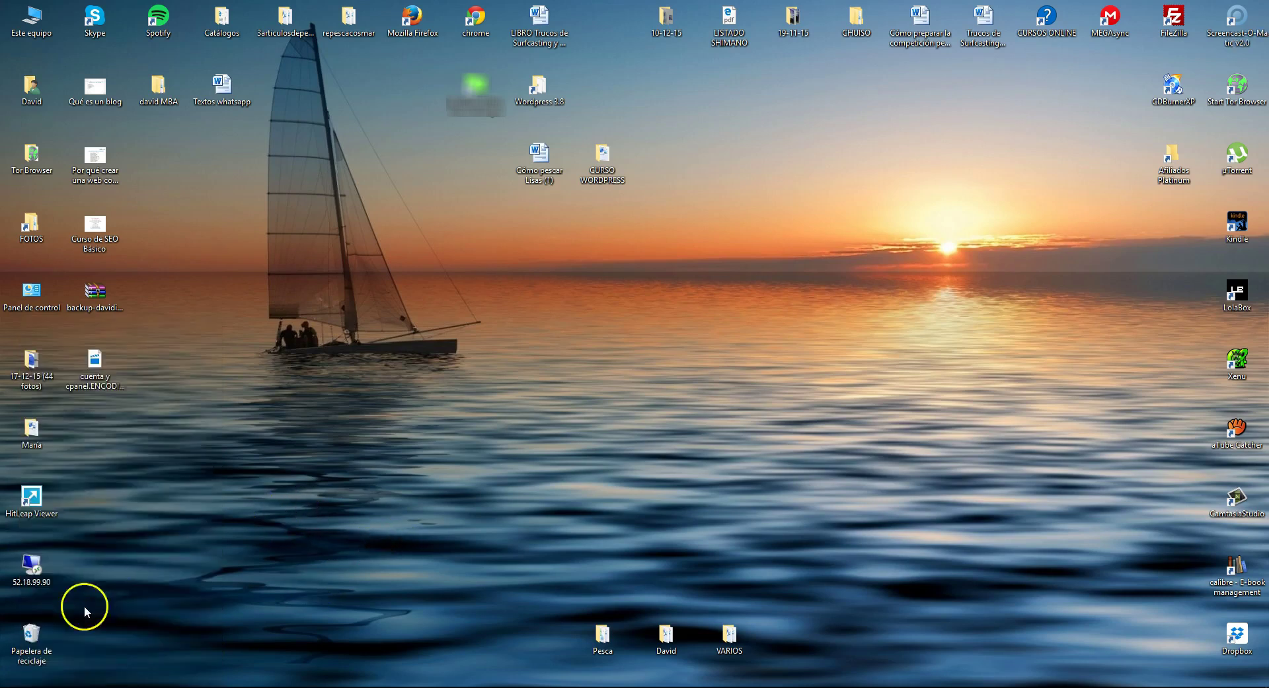
{"action": "key", "text": "super+x"}
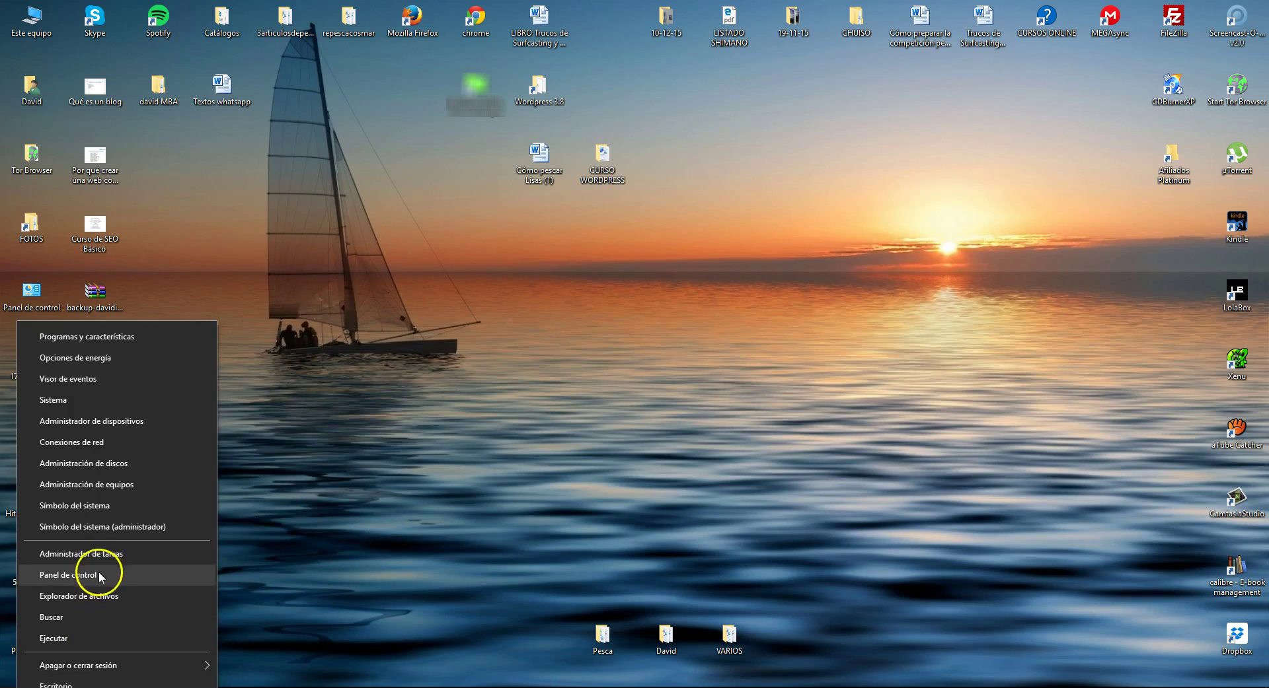
{"action": "left_click", "coordinate": [326, 468]}
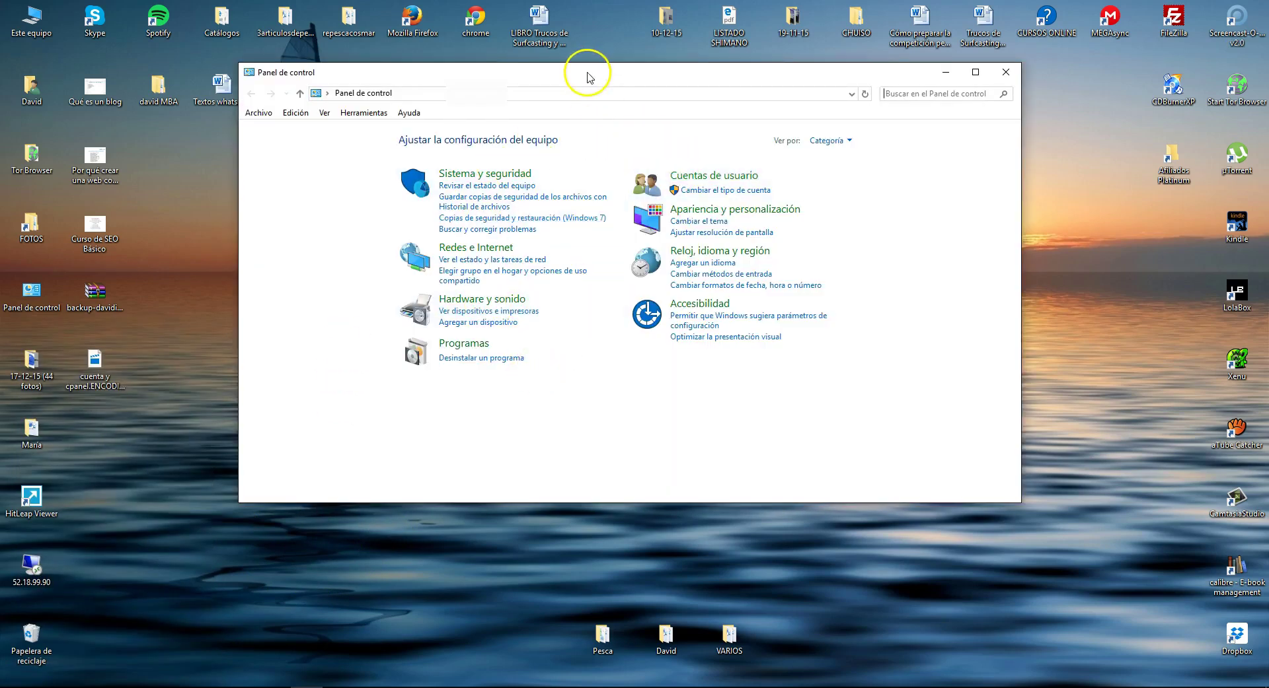
{"action": "left_click_drag", "start_coordinate": [588, 77], "coordinate": [590, 75]}
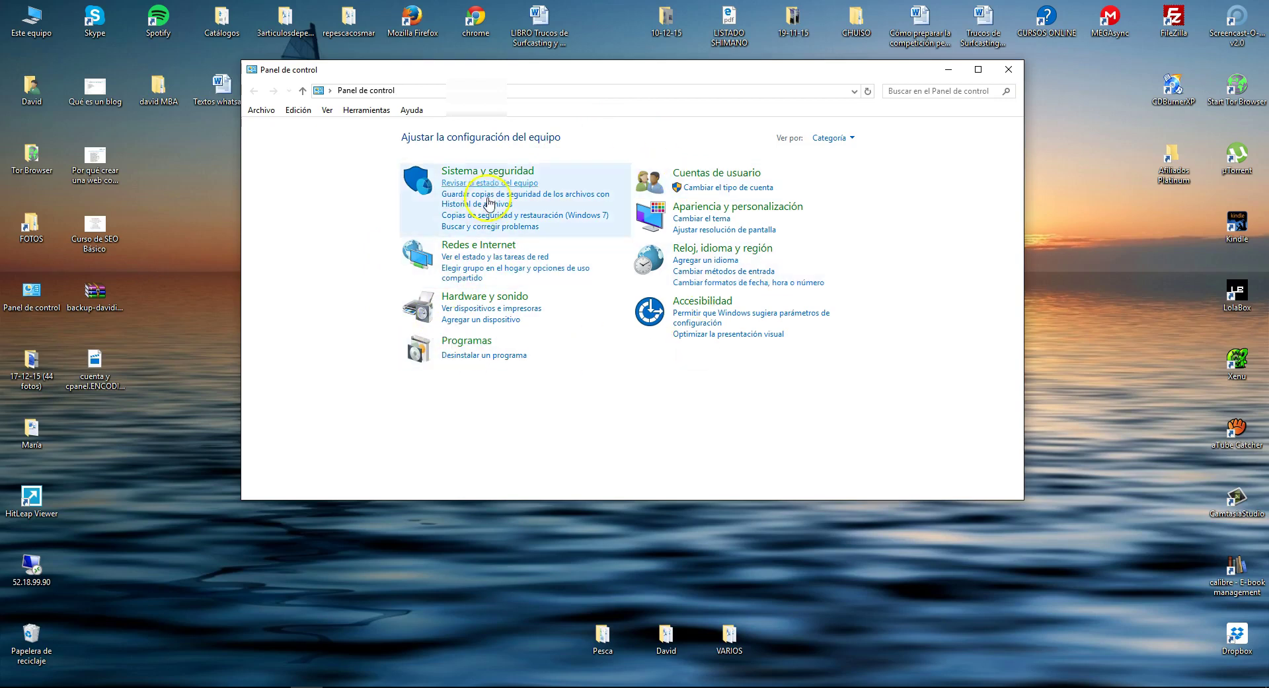
{"action": "left_click", "coordinate": [1007, 69]}
Open File Explorer to view the folders and drives of Este equipo, and move the window aside
{"action": "right_click", "coordinate": [7, 684]}
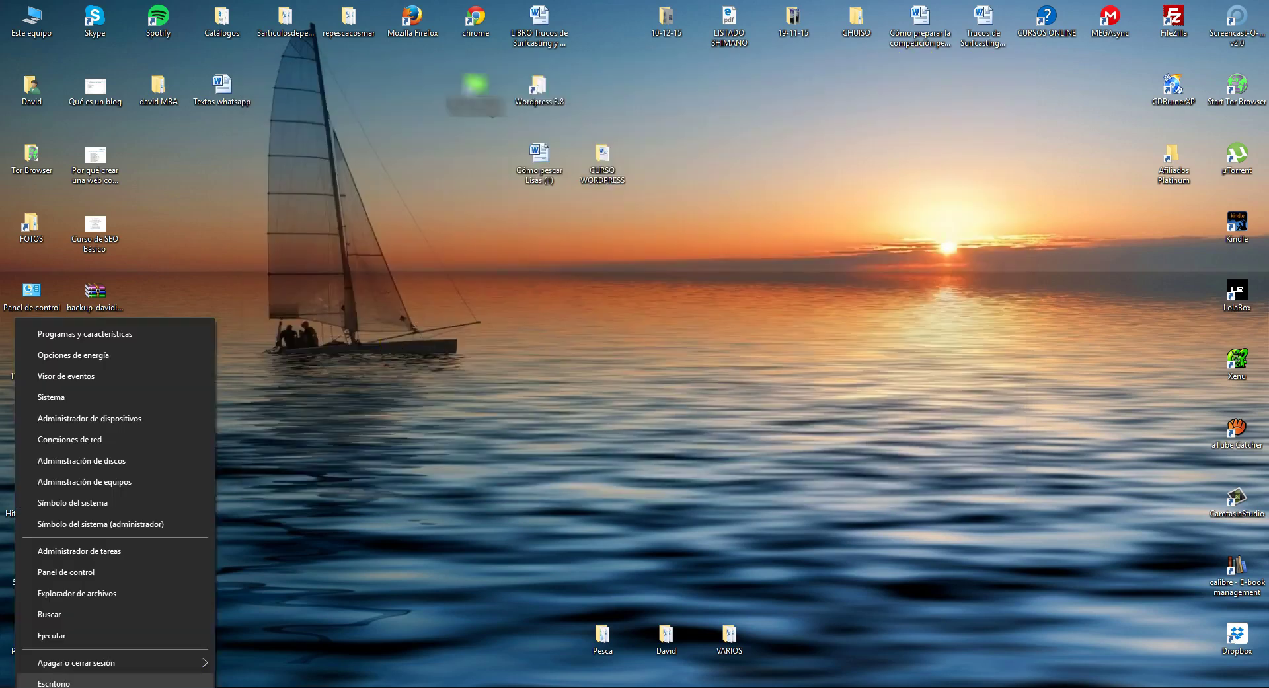
{"action": "left_click", "coordinate": [86, 594]}
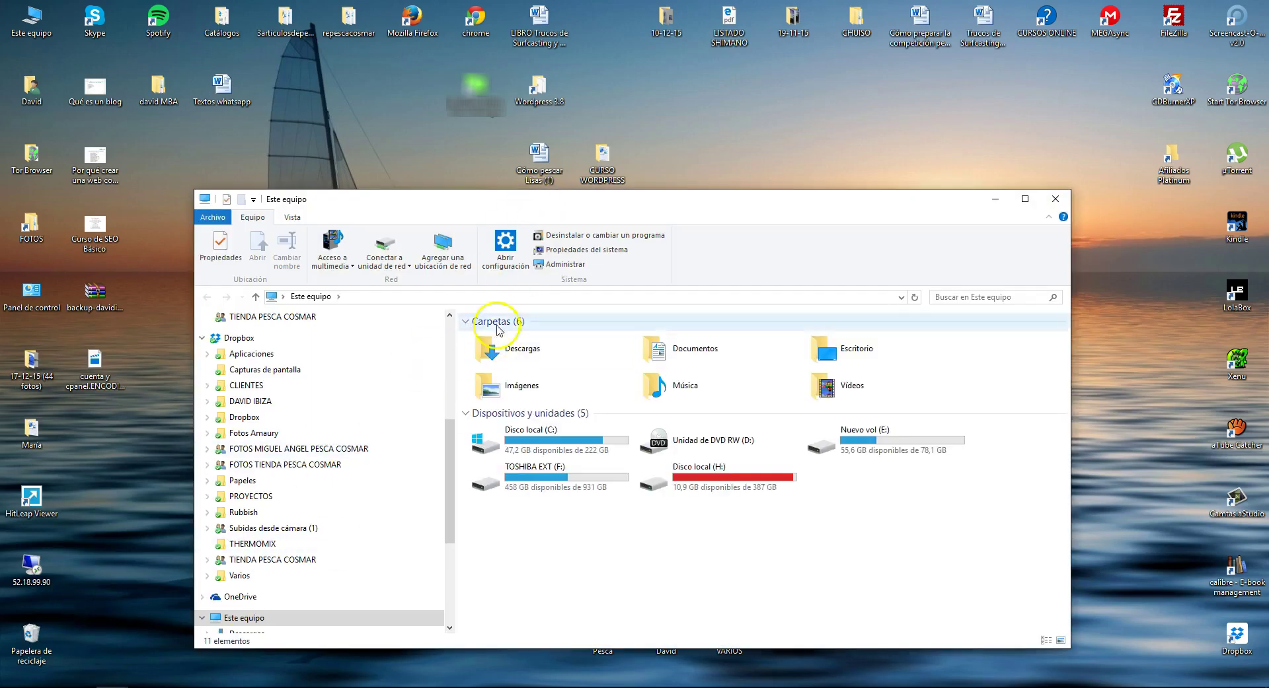
{"action": "left_click_drag", "start_coordinate": [509, 205], "coordinate": [681, 23]}
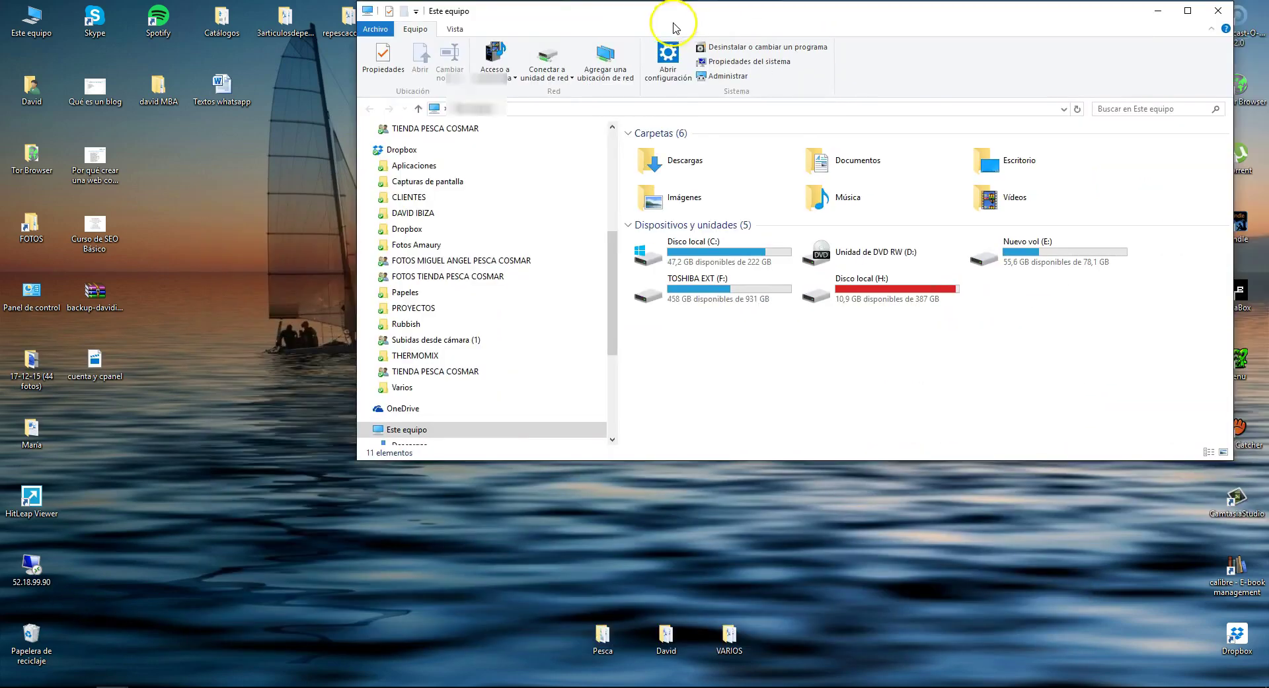
Open a second File Explorer window showing Acceso rápido, and close both Explorer windows
{"action": "key", "text": "super"}
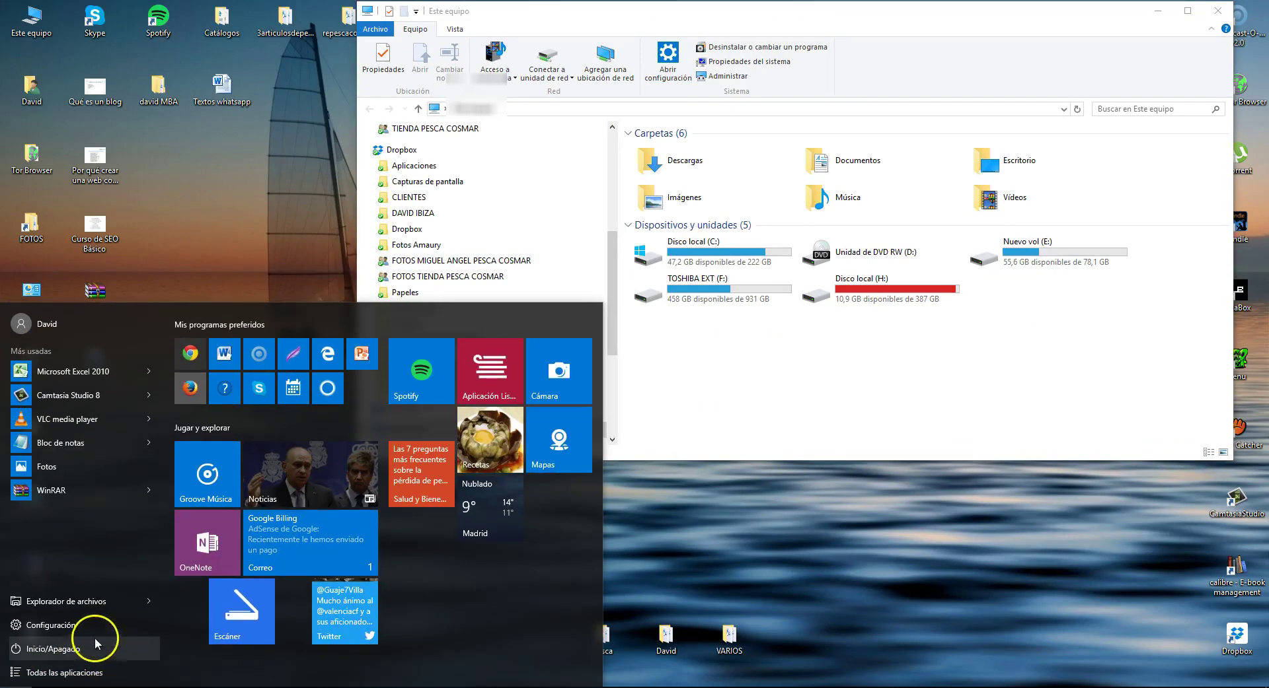
{"action": "left_click", "coordinate": [58, 601]}
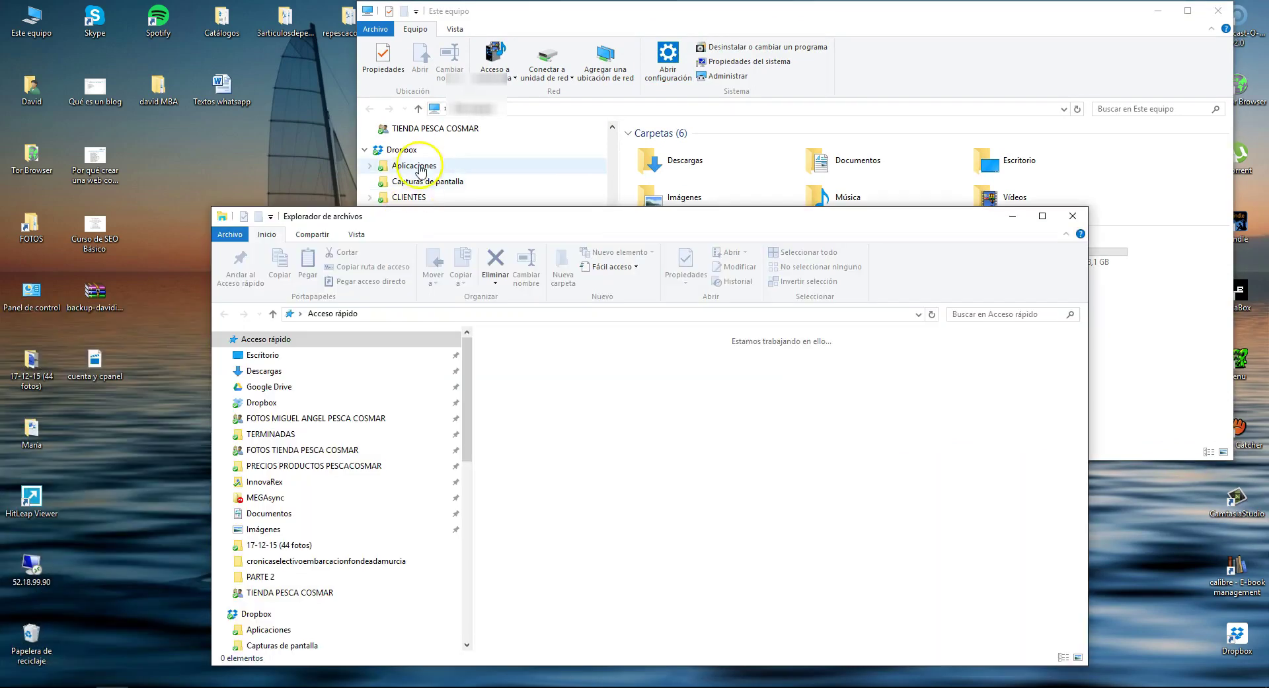
{"action": "left_click_drag", "start_coordinate": [467, 212], "coordinate": [562, 126]}
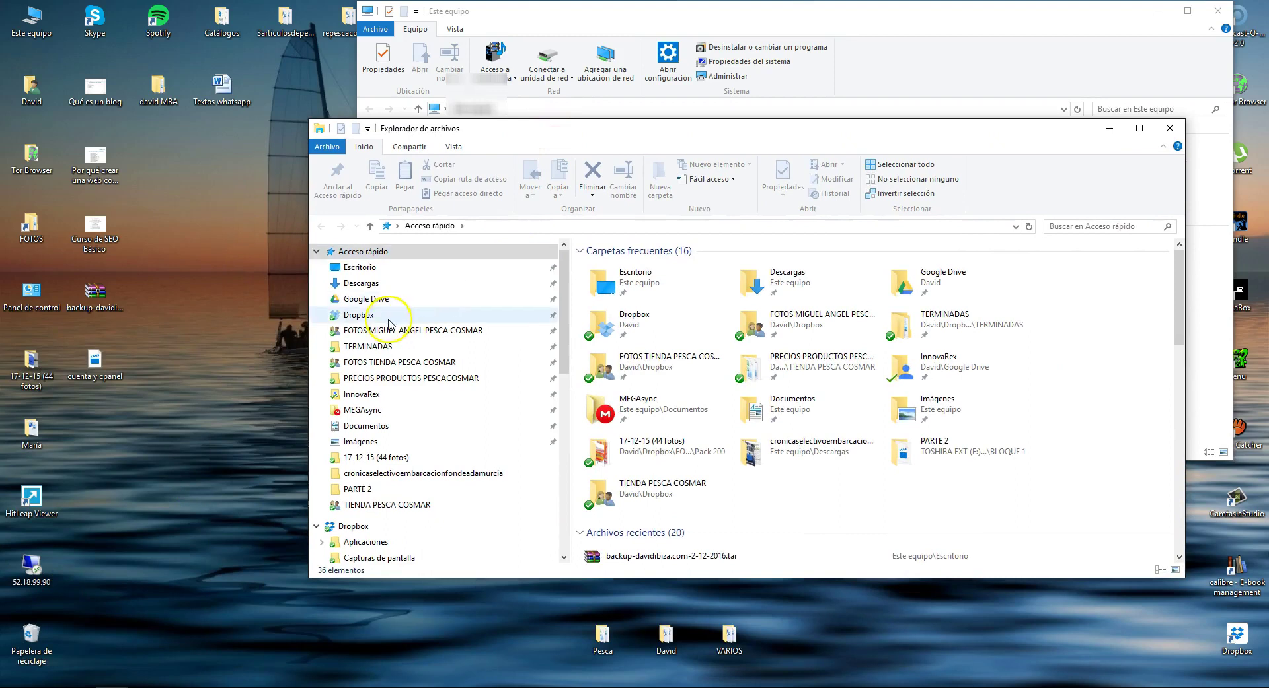
{"action": "left_click", "coordinate": [1174, 132]}
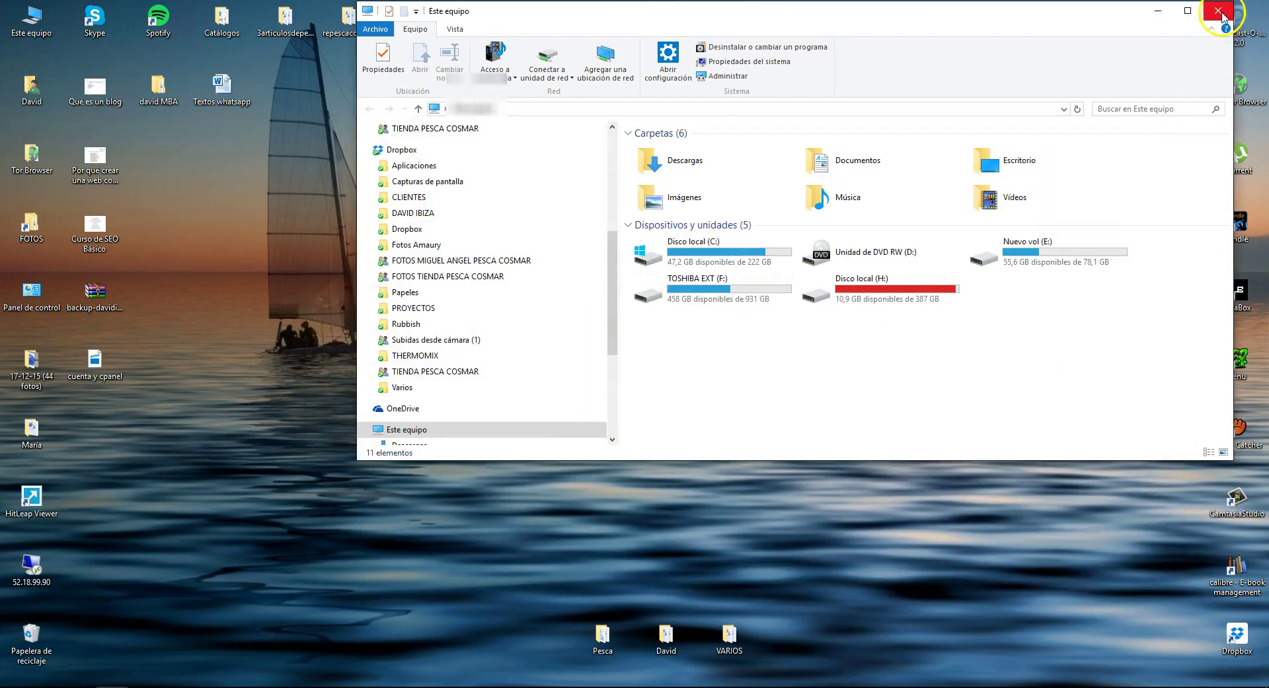
{"action": "left_click", "coordinate": [1217, 12]}
Open the Windows search and search for "power"
{"action": "key", "text": "super+x"}
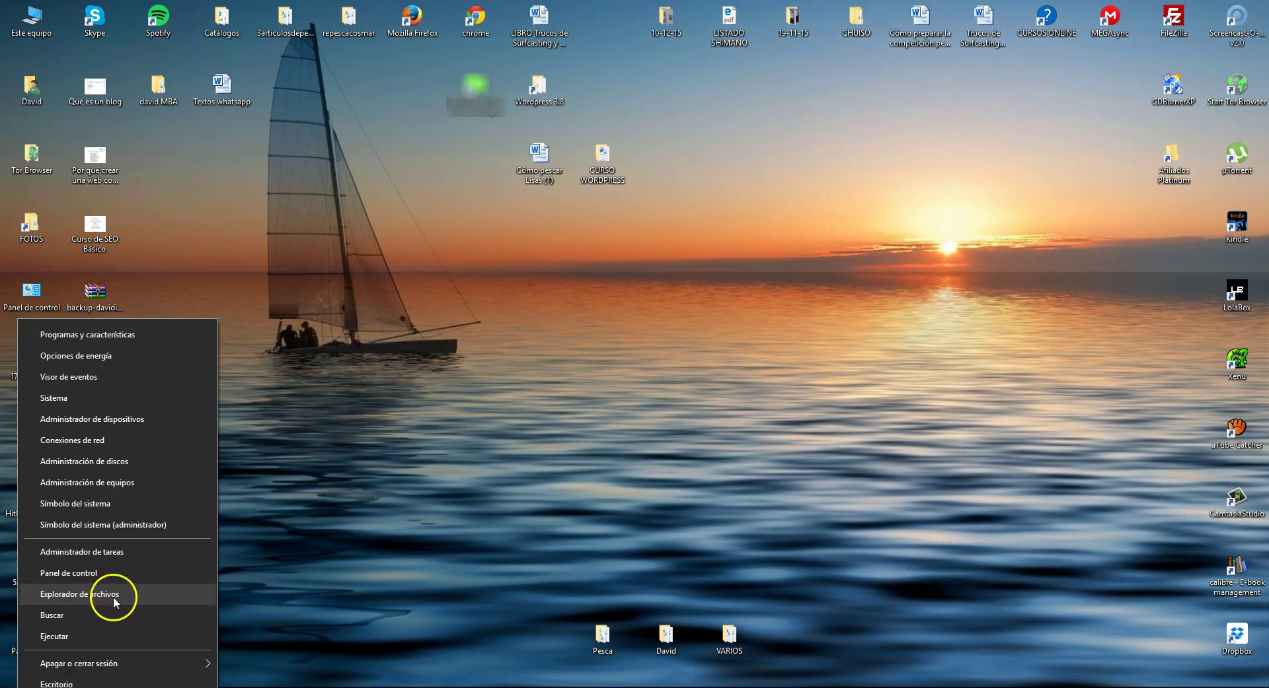
{"action": "left_click", "coordinate": [54, 615]}
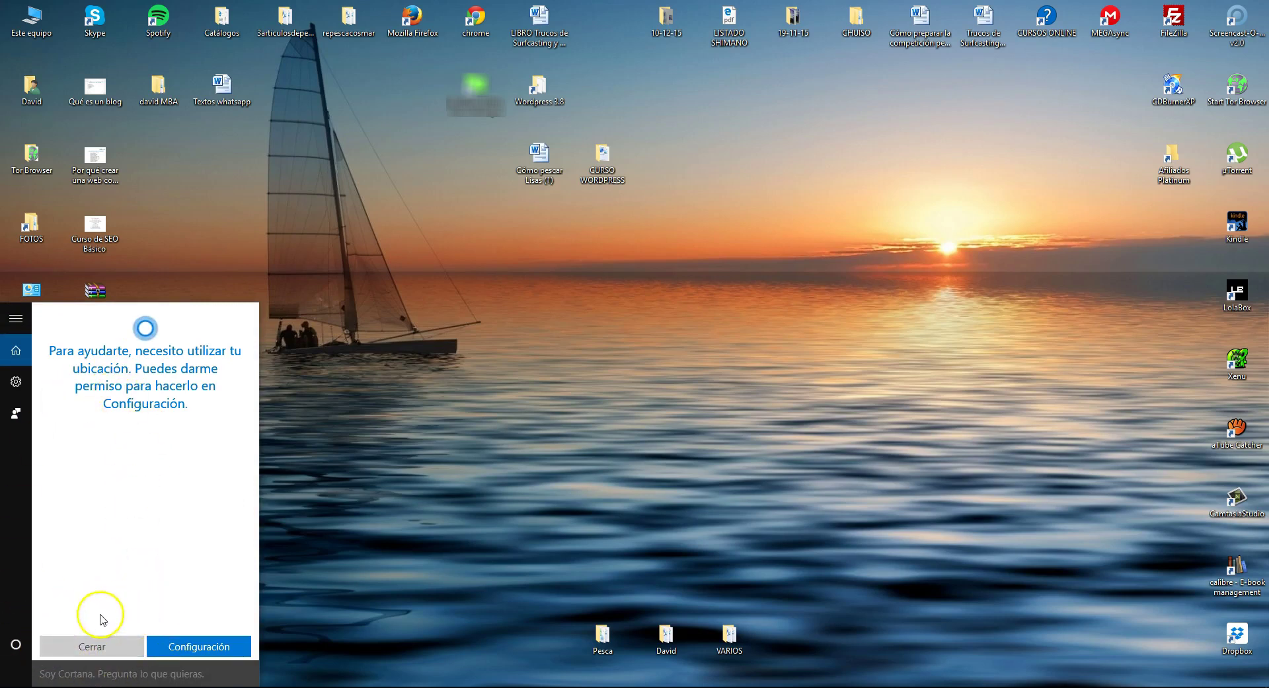
{"action": "left_click", "coordinate": [79, 669]}
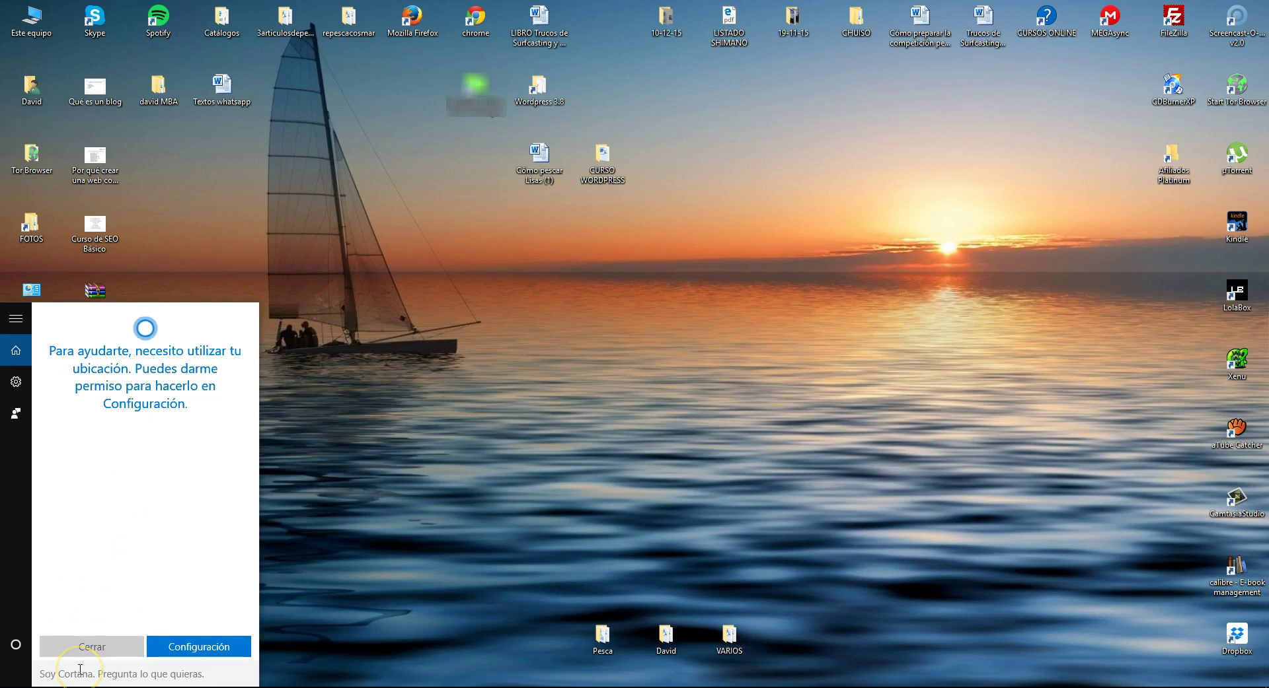
{"action": "type", "text": "power"}
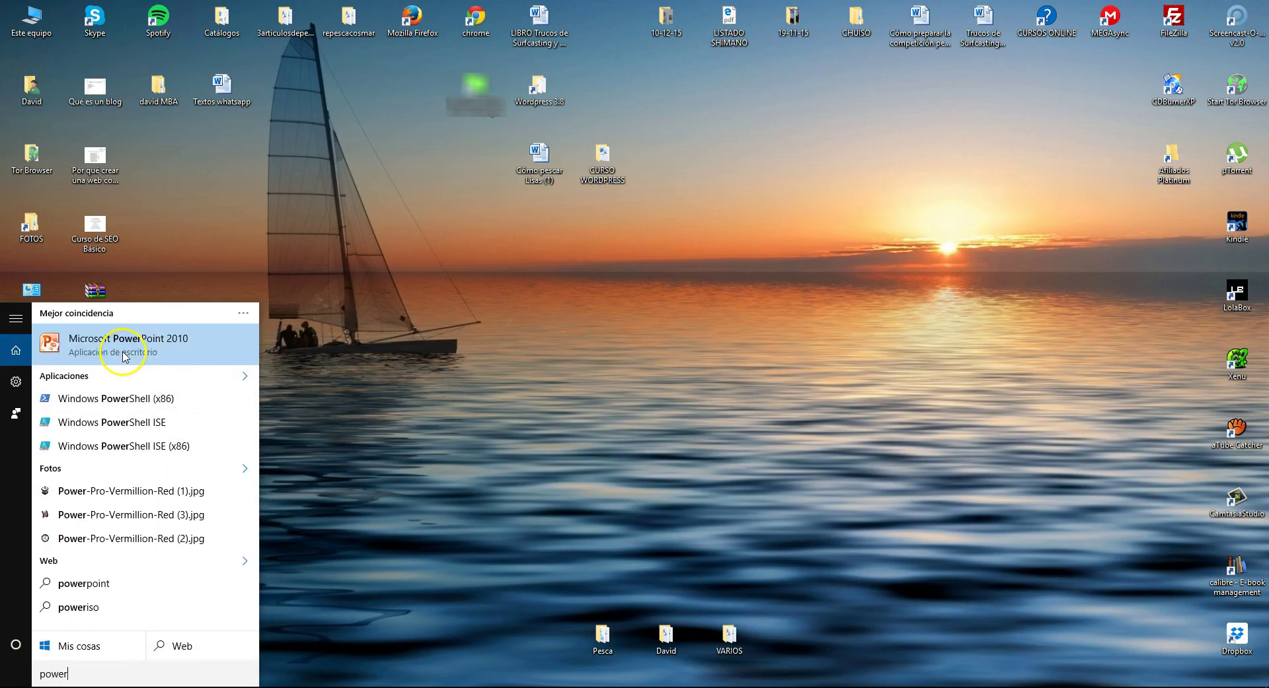
Browse the full list of matches in Mis cosas for "power", and close the search
{"action": "left_click", "coordinate": [80, 646]}
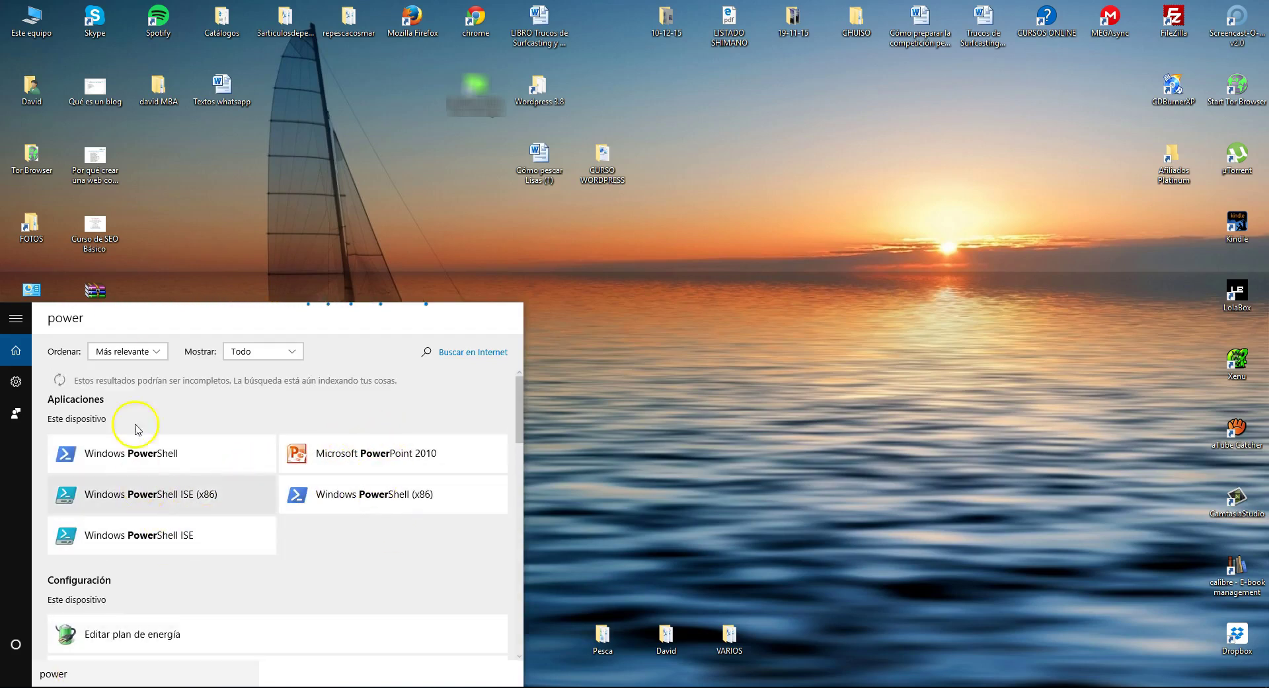
{"action": "scroll", "coordinate": [171, 562], "scroll_direction": "down", "scroll_amount": 1}
{"action": "scroll", "coordinate": [167, 565], "scroll_direction": "down", "scroll_amount": 2}
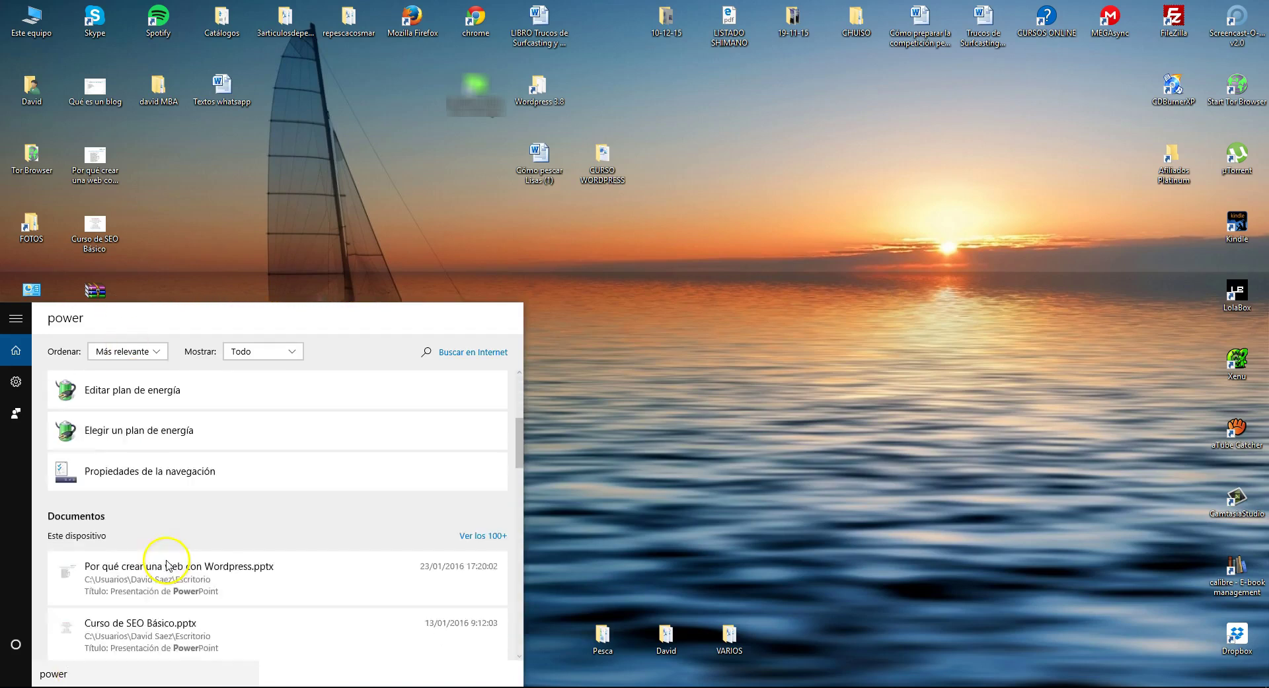
{"action": "scroll", "coordinate": [170, 561], "scroll_direction": "up", "scroll_amount": 3}
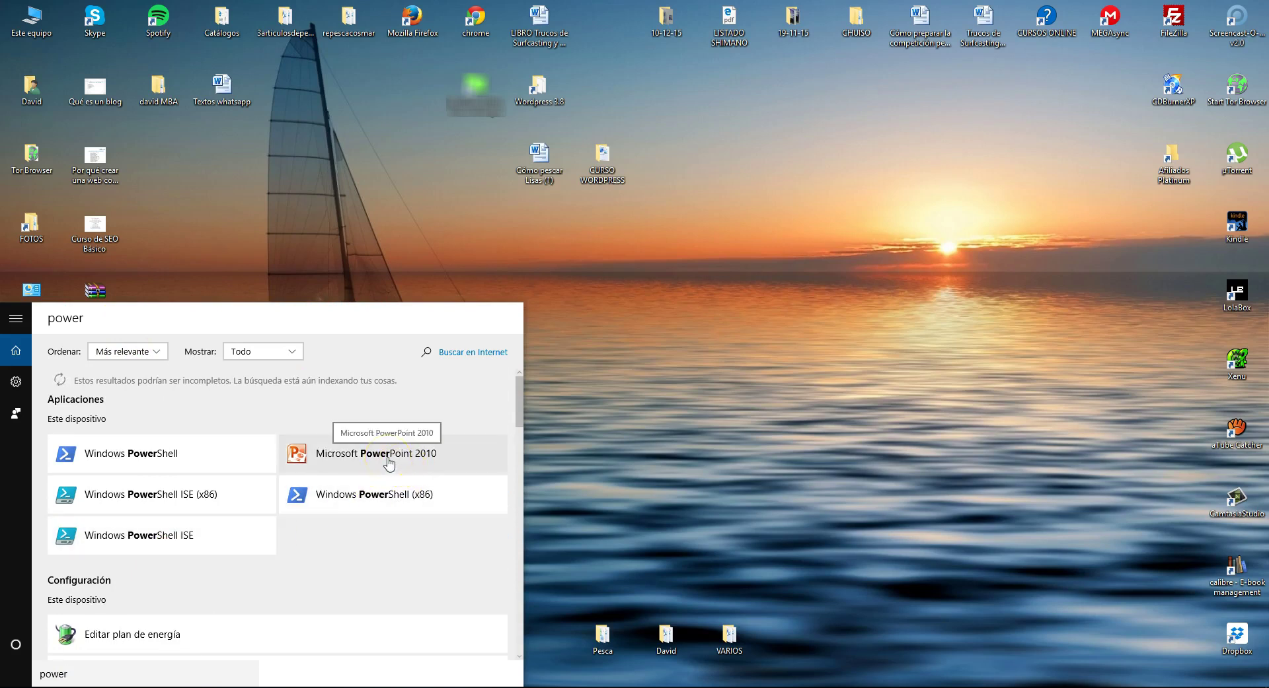
{"action": "left_click", "coordinate": [321, 246]}
{"action": "left_click", "coordinate": [108, 686]}
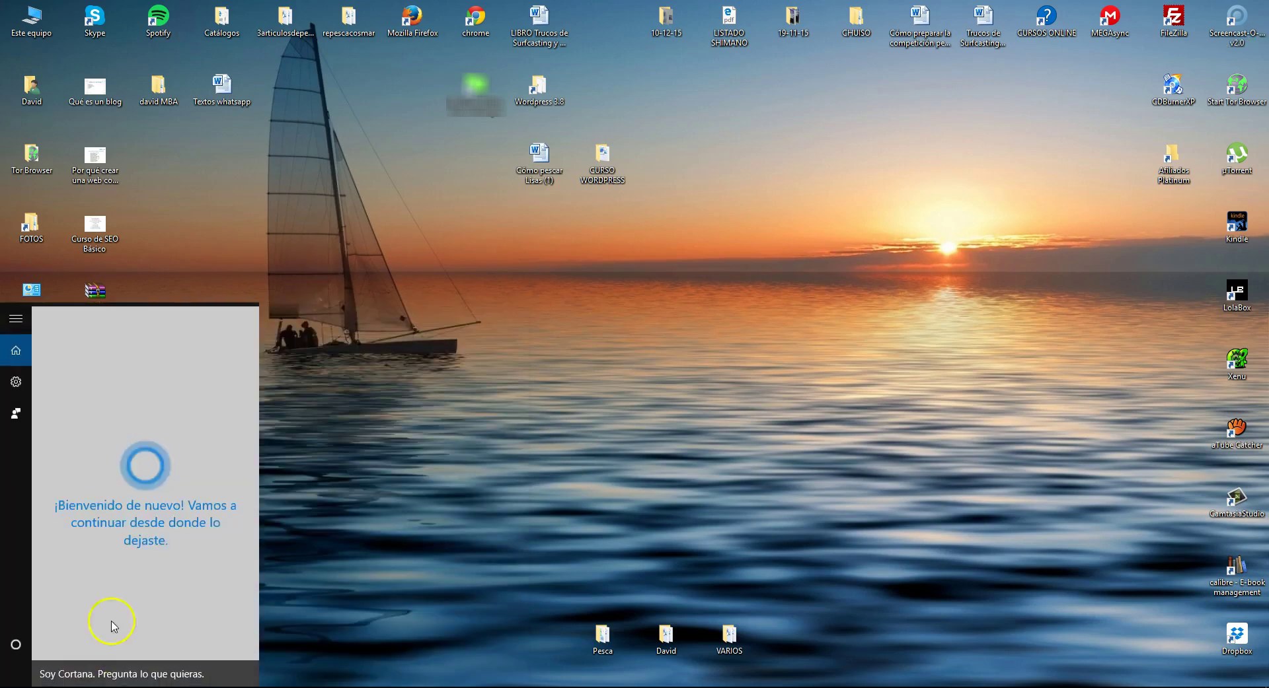
{"action": "left_click", "coordinate": [397, 531]}
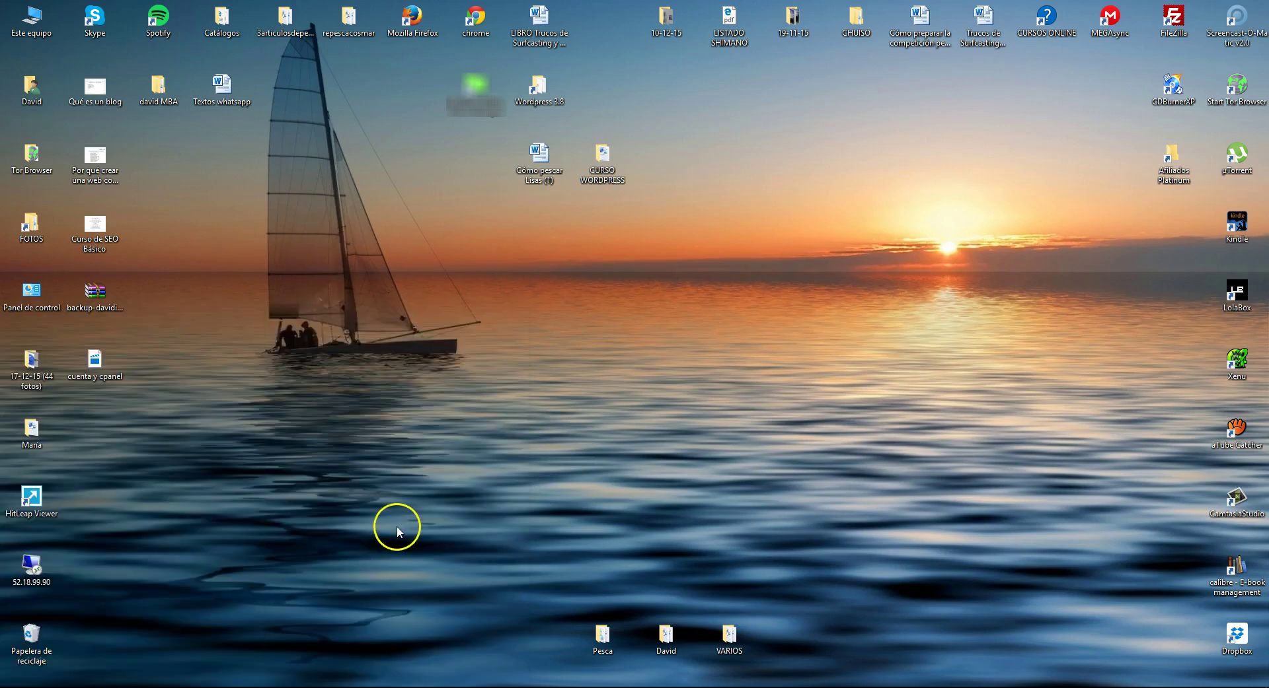
Run msconfig and display the Inicio de Windows section of the system configuration window
{"action": "key", "text": "super+x"}
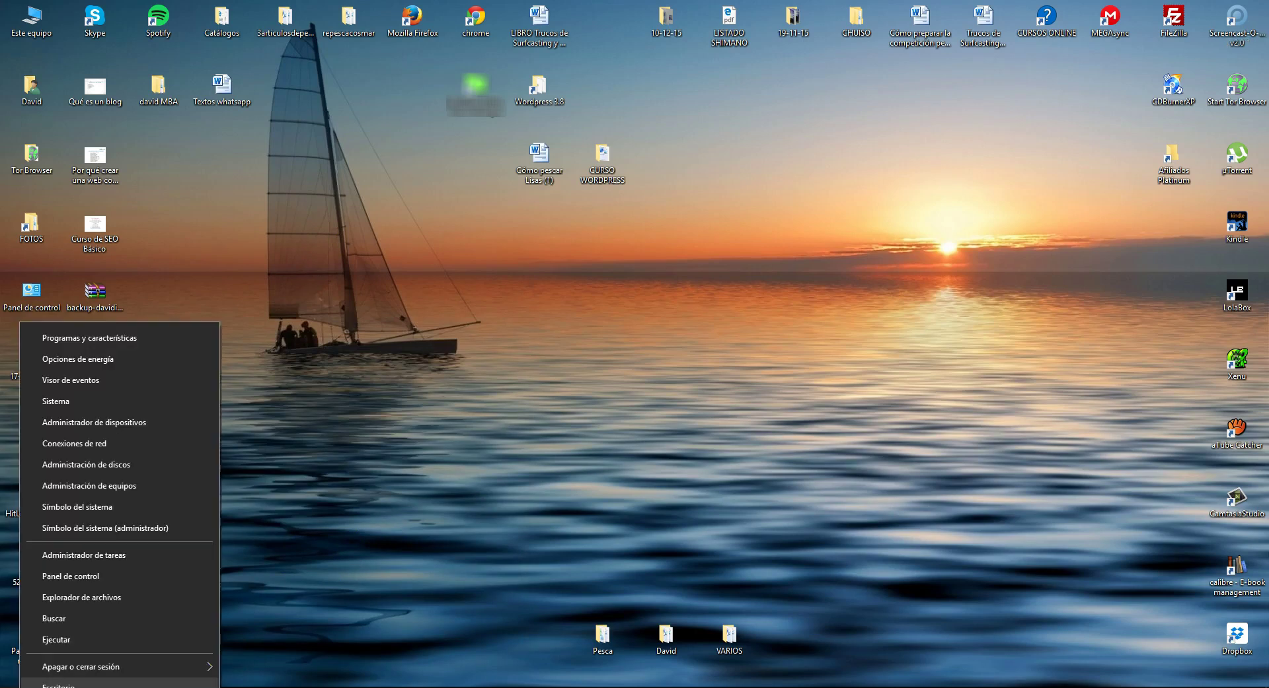
{"action": "left_click", "coordinate": [58, 644]}
{"action": "left_click_drag", "start_coordinate": [162, 555], "coordinate": [251, 479]}
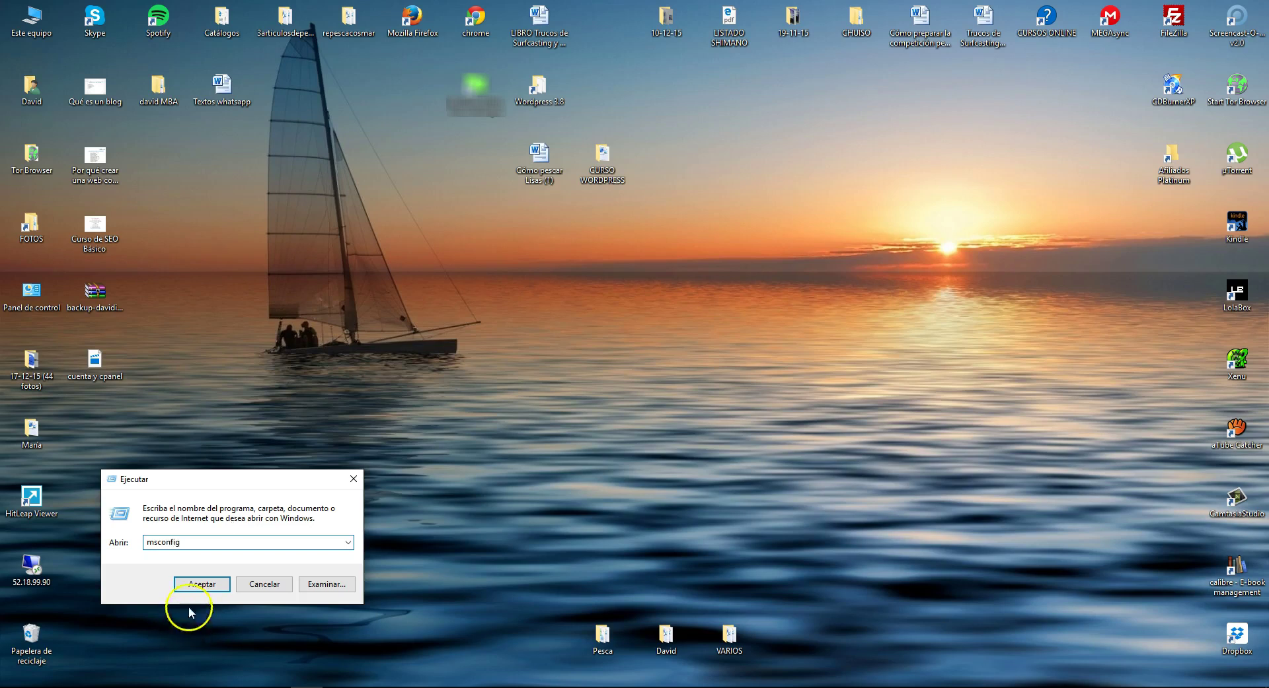
{"action": "left_click", "coordinate": [200, 588]}
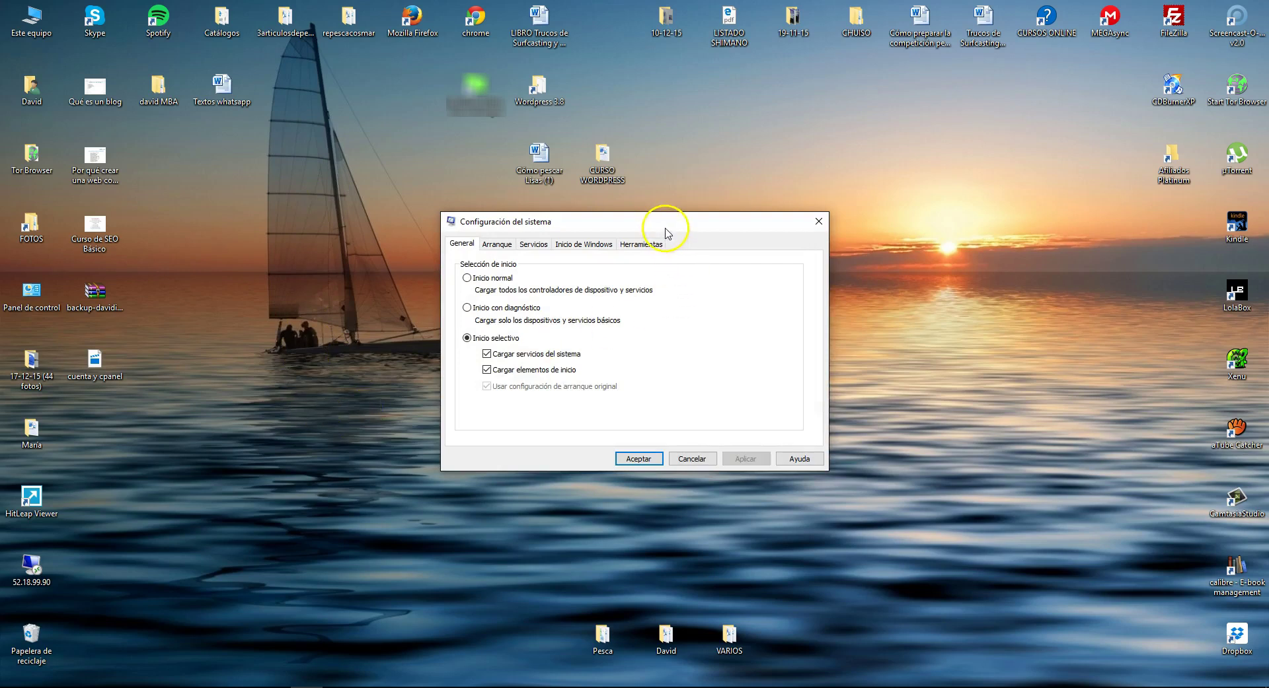
{"action": "left_click_drag", "start_coordinate": [664, 221], "coordinate": [661, 232]}
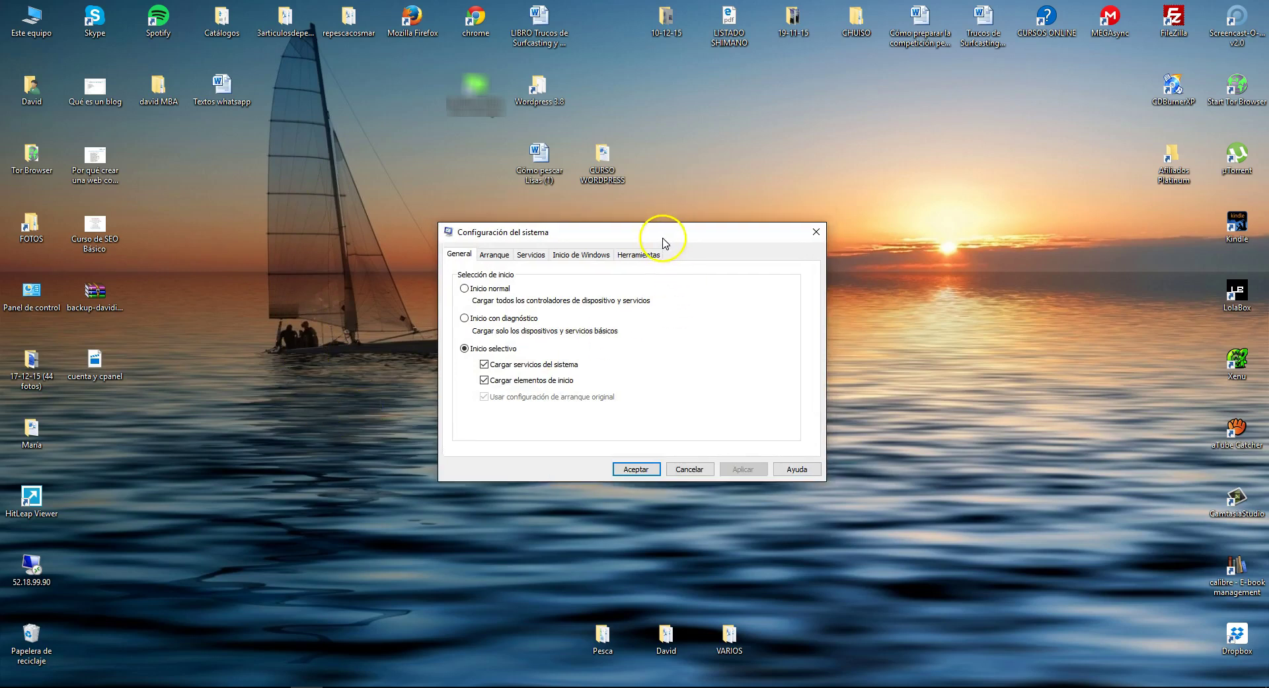
{"action": "left_click", "coordinate": [568, 255]}
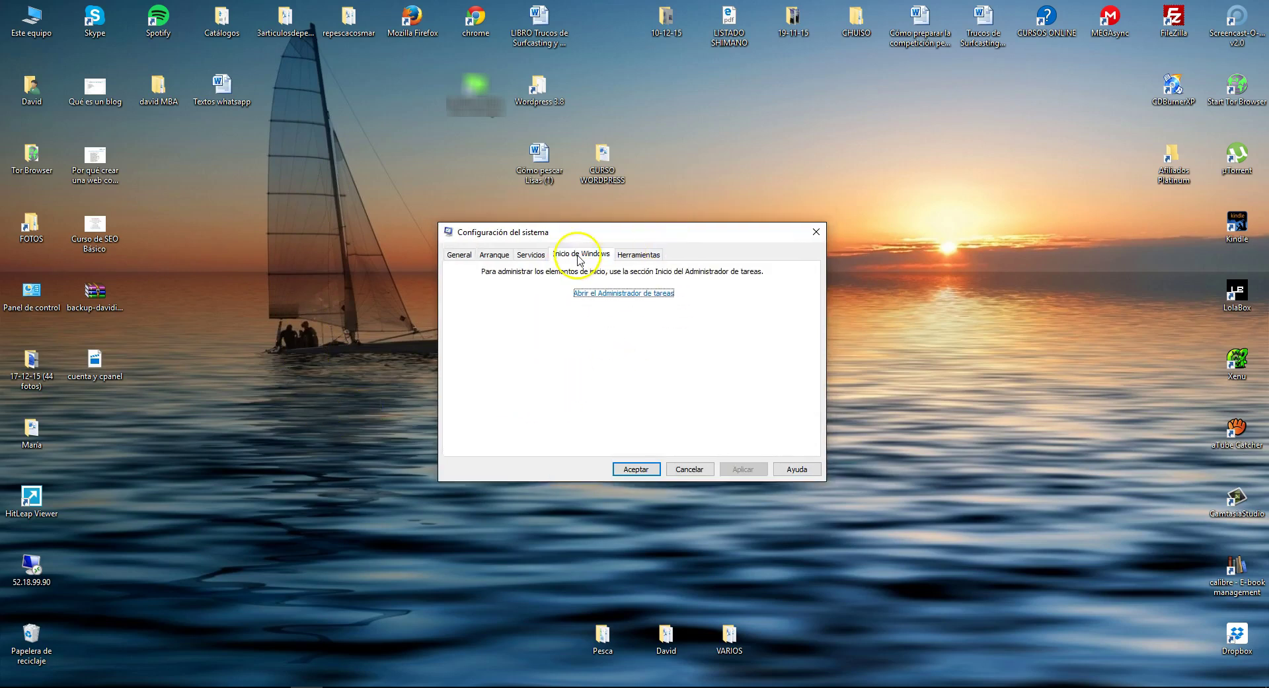
Look through the General and Herramientas sections of the system configuration window, and return to Inicio de Windows
{"action": "left_click", "coordinate": [504, 256]}
{"action": "left_click", "coordinate": [578, 255]}
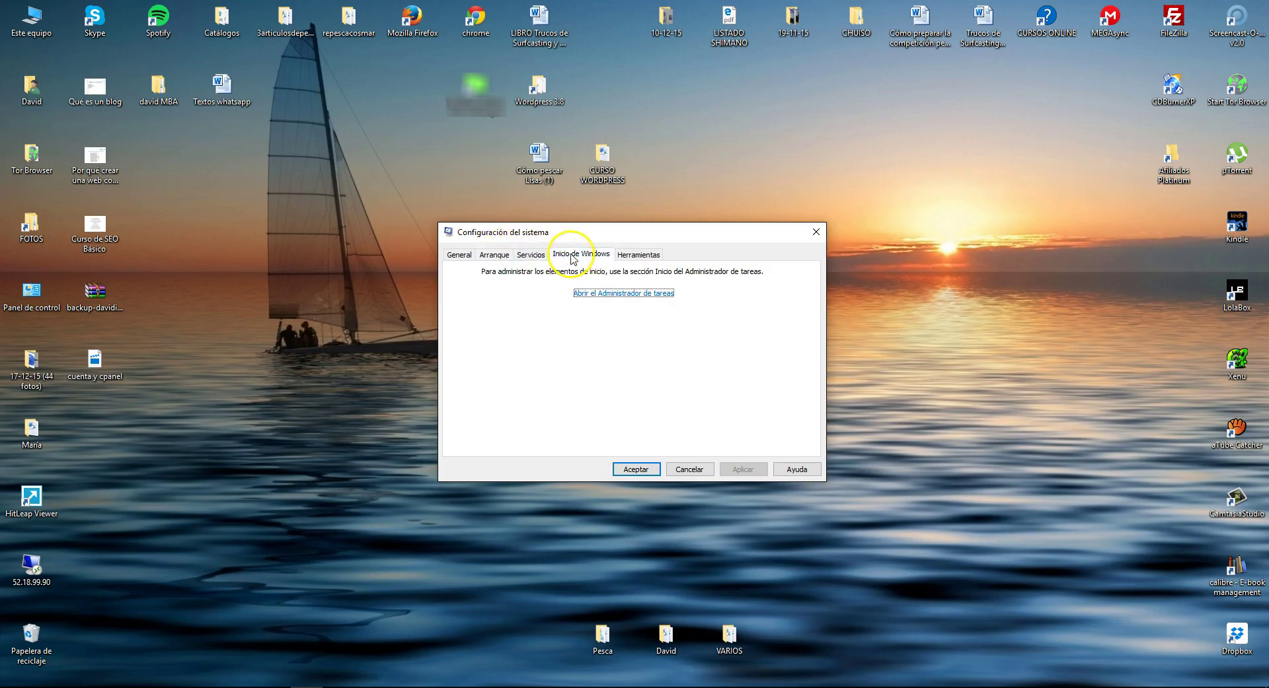
{"action": "left_click", "coordinate": [459, 254]}
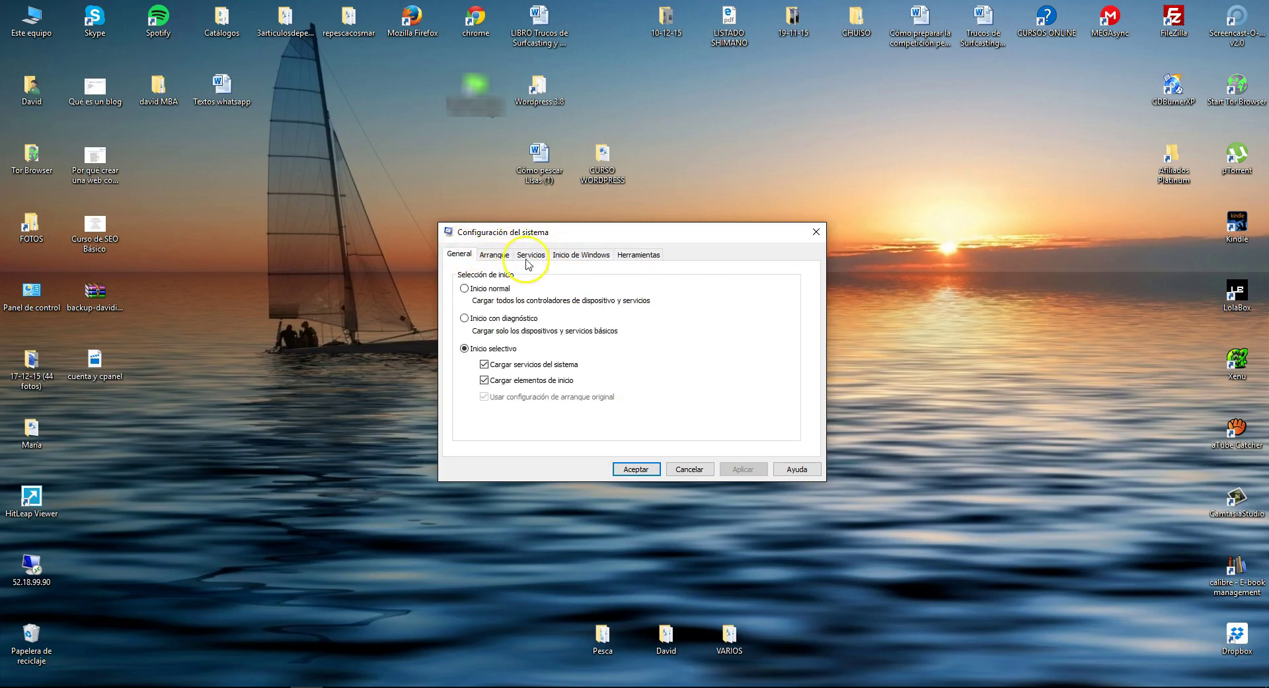
{"action": "left_click", "coordinate": [633, 256]}
{"action": "left_click", "coordinate": [601, 255]}
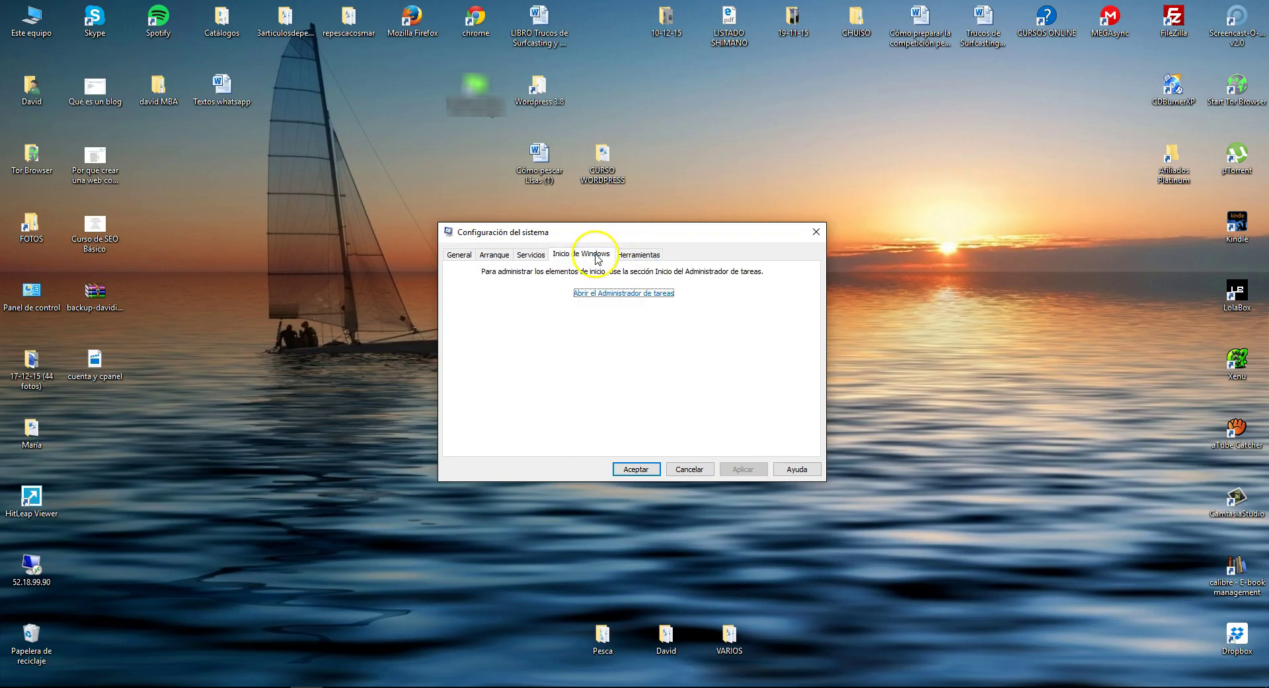
Open the Task Manager from Inicio de Windows, widen the Impacto de inicio column and sort the startup entries by it
{"action": "left_click", "coordinate": [602, 293]}
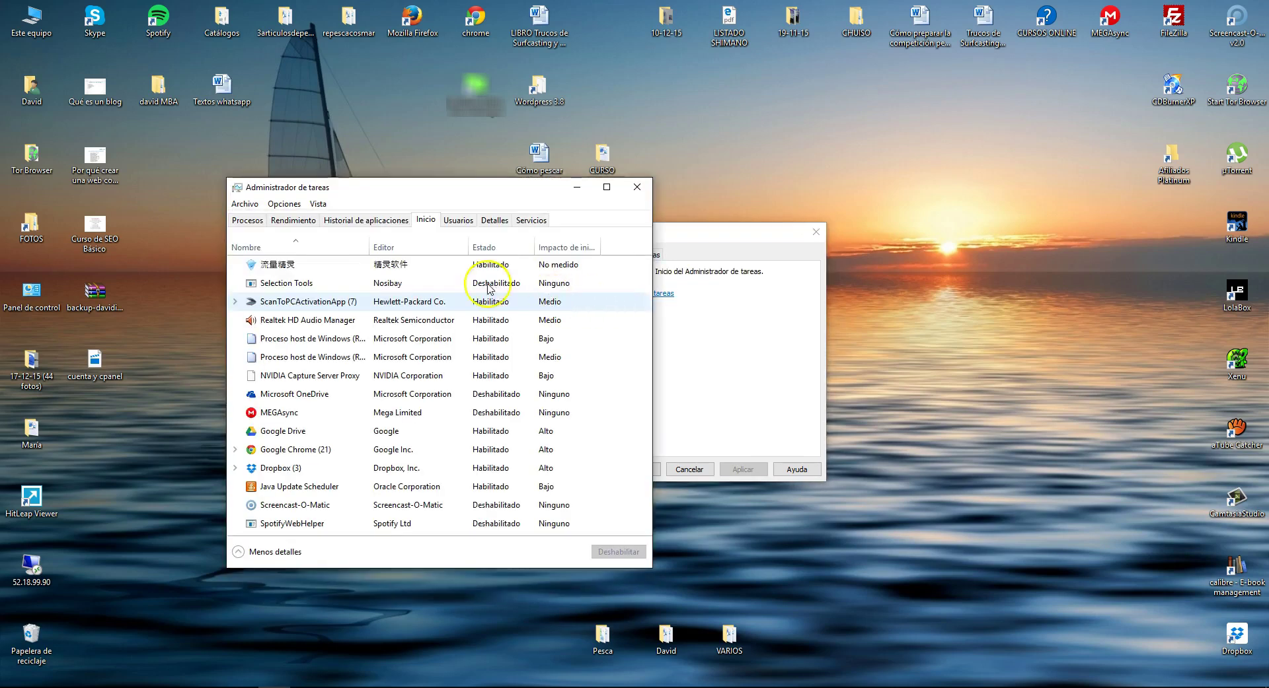
{"action": "left_click_drag", "start_coordinate": [487, 190], "coordinate": [561, 247]}
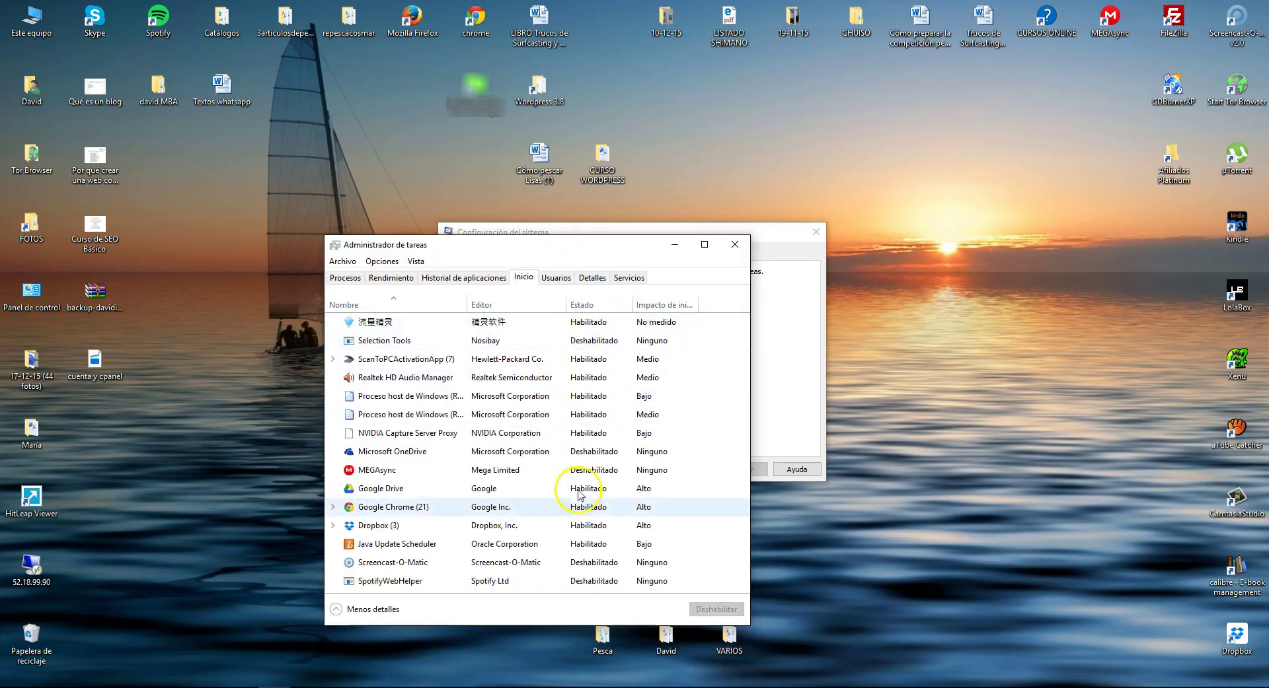
{"action": "left_click_drag", "start_coordinate": [461, 249], "coordinate": [459, 227]}
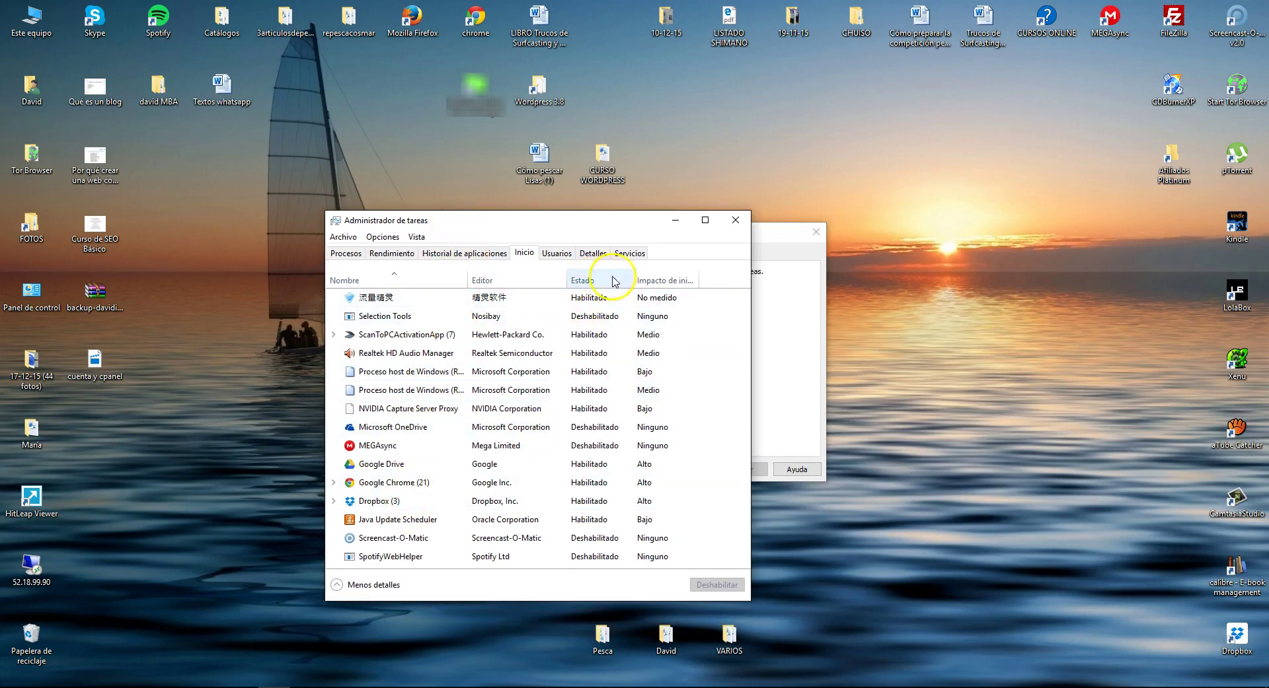
{"action": "left_click_drag", "start_coordinate": [699, 281], "coordinate": [742, 281]}
{"action": "left_click", "coordinate": [677, 283]}
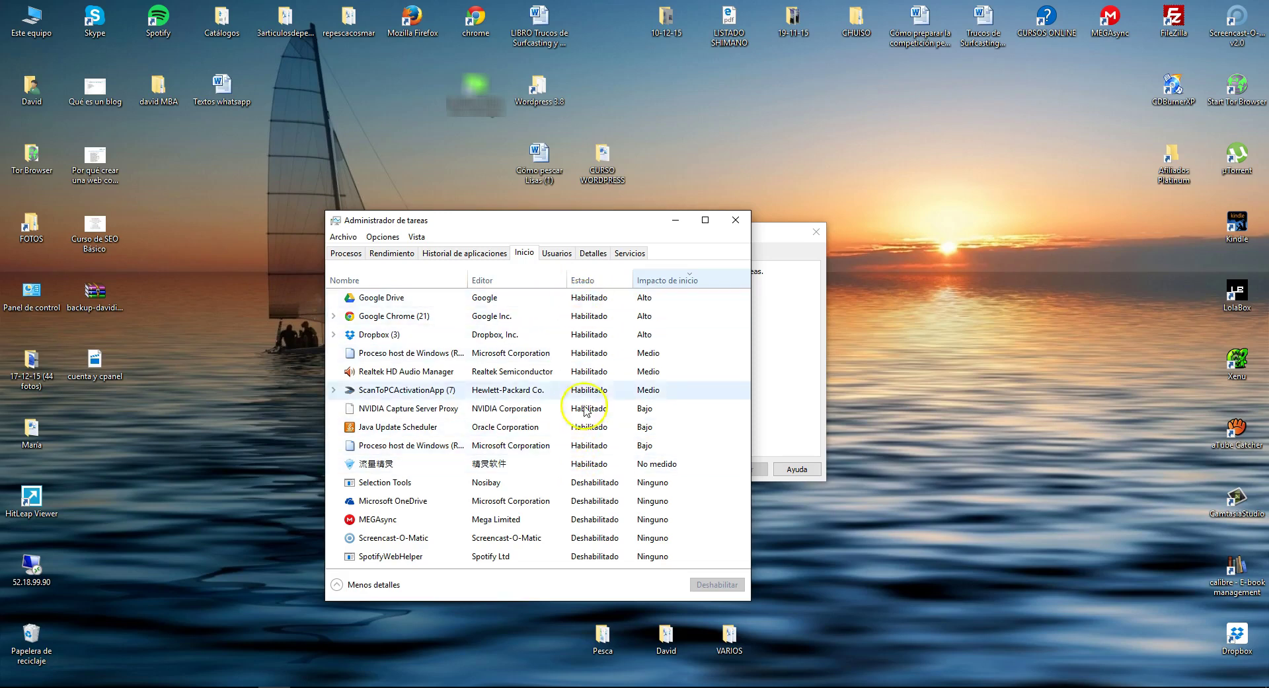
Show the available actions for the Google Drive and Google Chrome startup entries without running any of them
{"action": "right_click", "coordinate": [596, 302]}
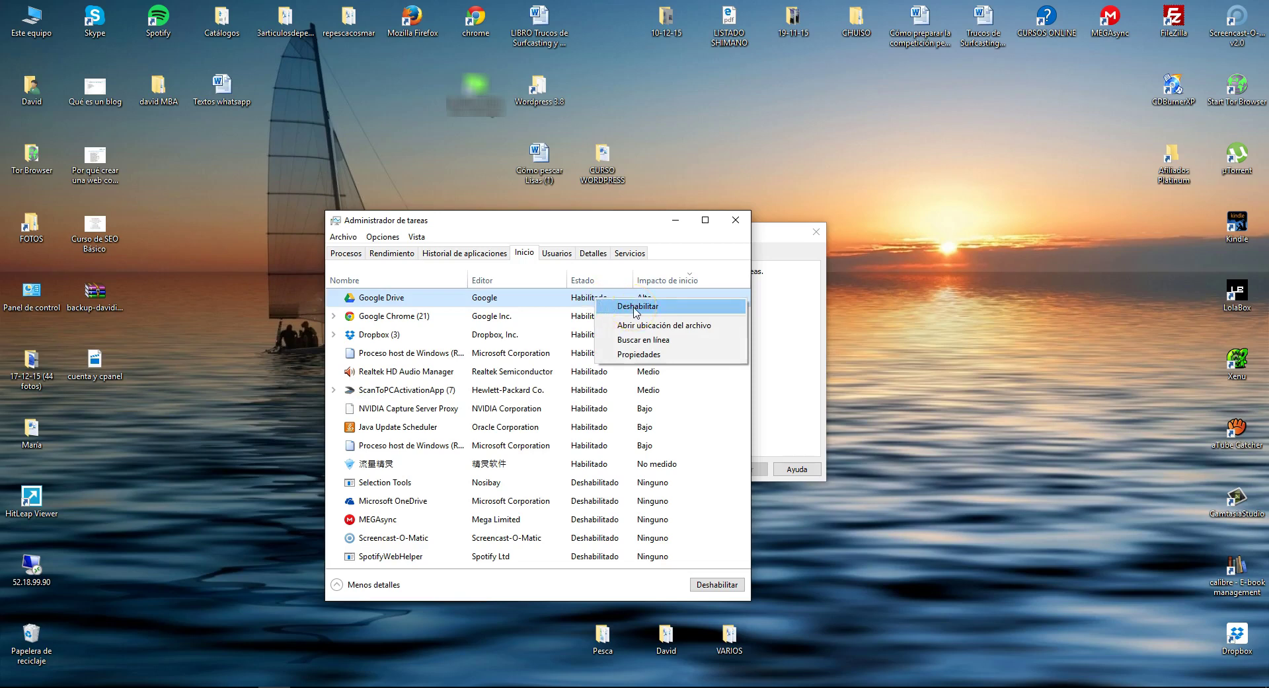
{"action": "left_click", "coordinate": [392, 304]}
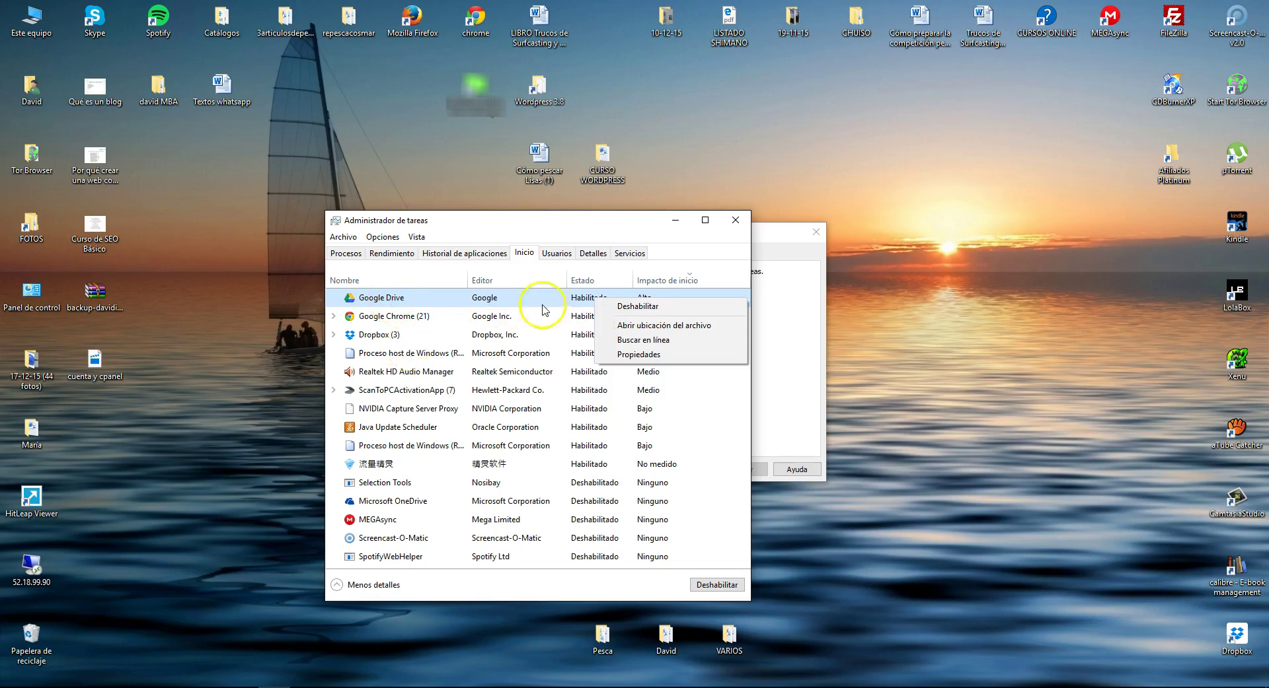
{"action": "left_click", "coordinate": [660, 254]}
{"action": "left_click", "coordinate": [661, 281]}
{"action": "left_click", "coordinate": [661, 280]}
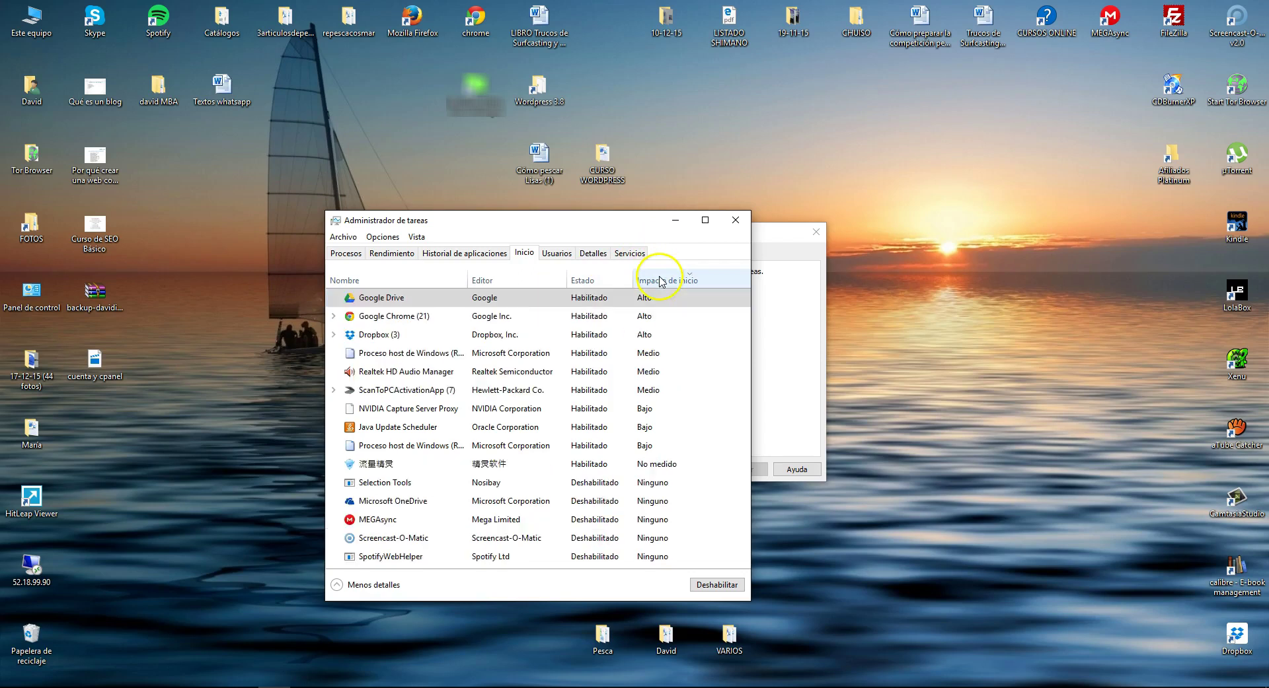
{"action": "right_click", "coordinate": [593, 316]}
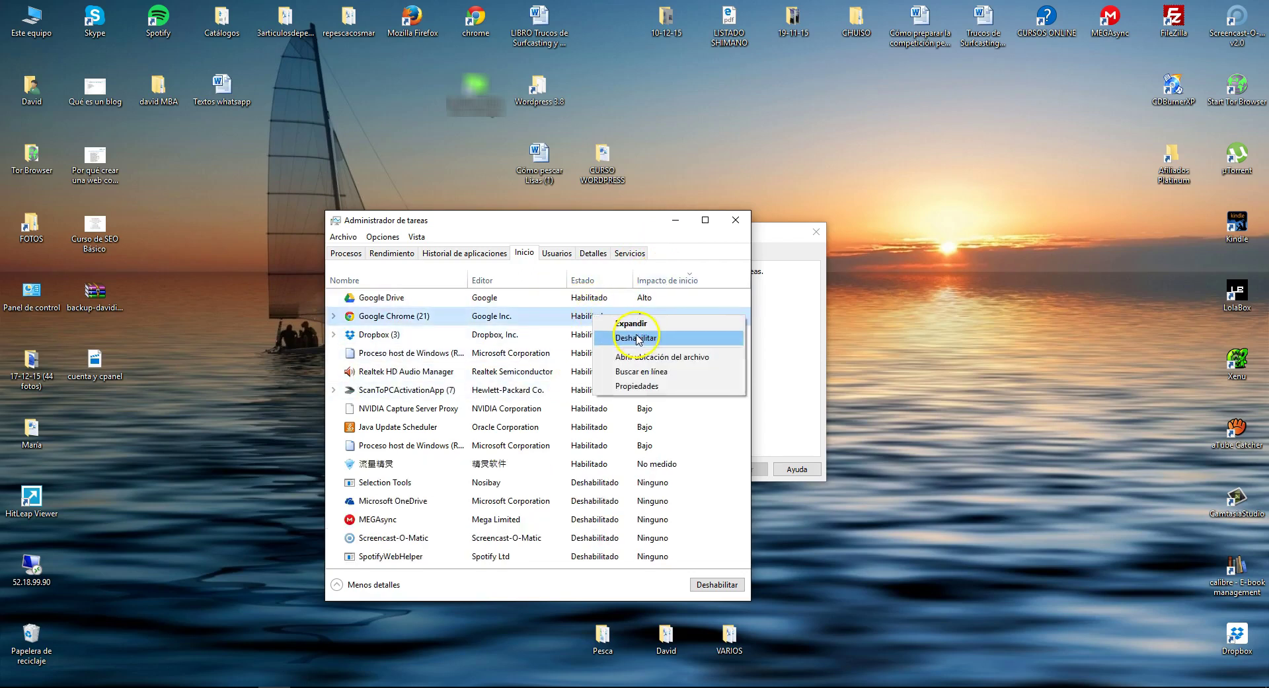
{"action": "left_click", "coordinate": [621, 234]}
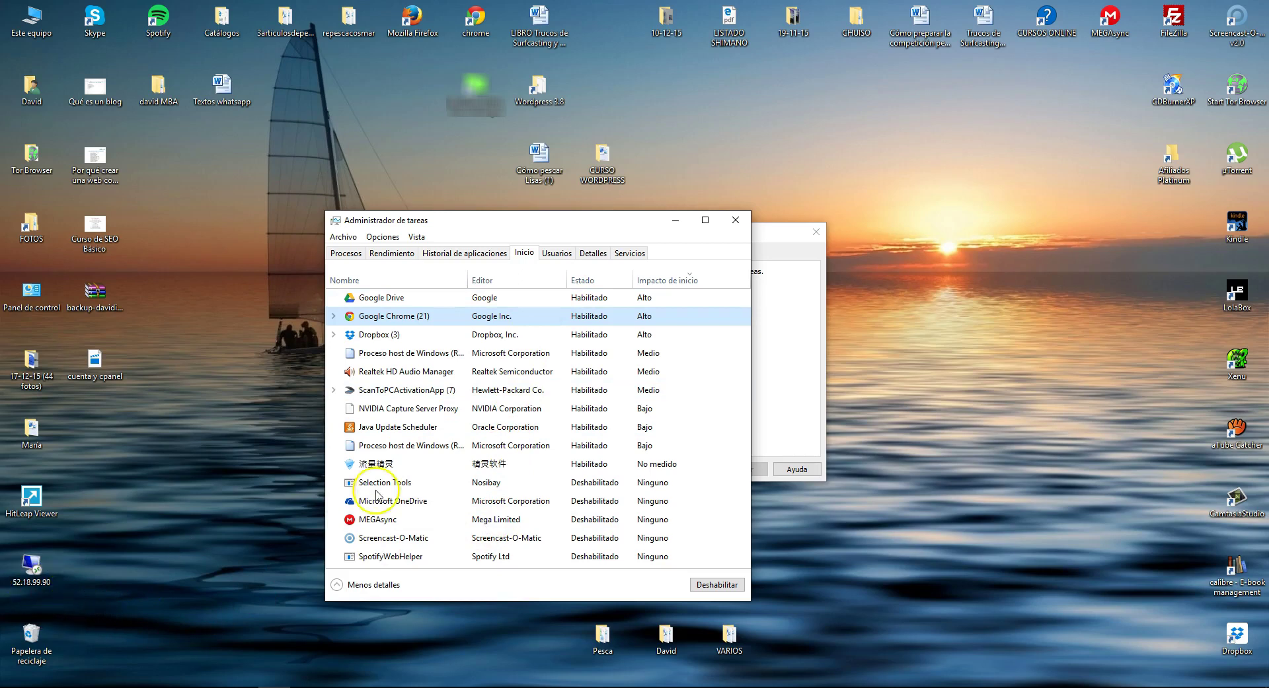
Close the Task Manager and the system configuration window
{"action": "left_click_drag", "start_coordinate": [610, 228], "coordinate": [616, 221]}
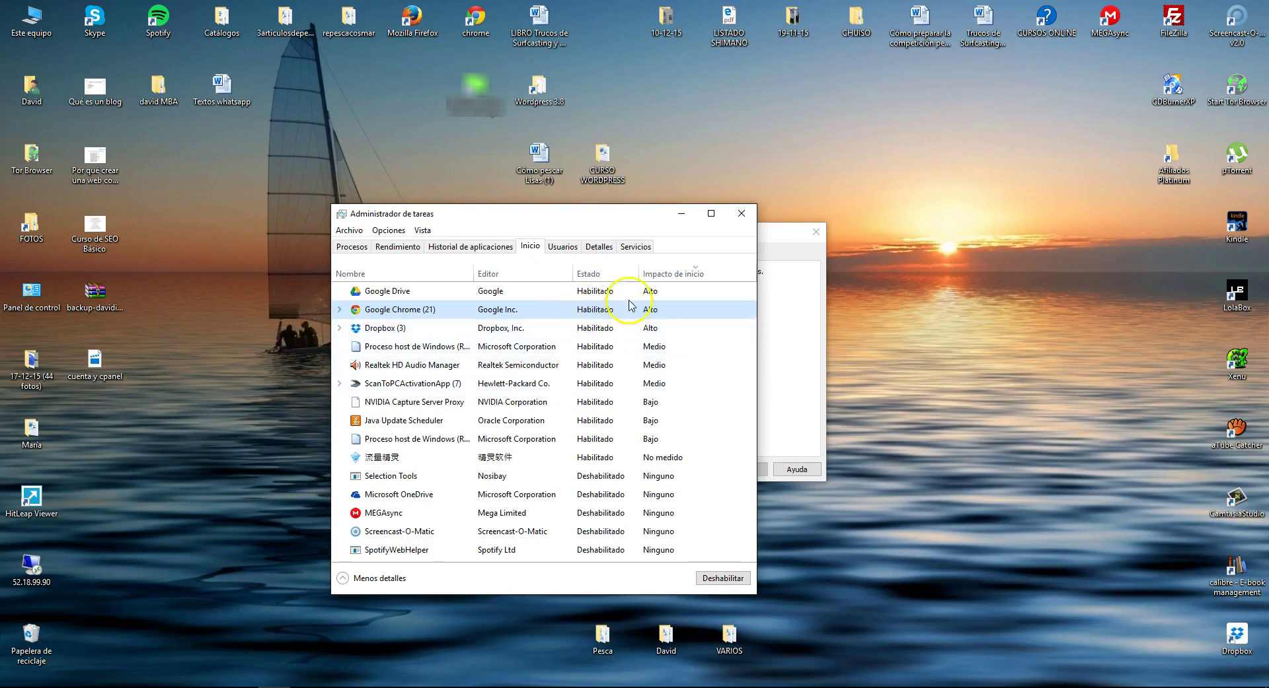
{"action": "left_click", "coordinate": [738, 214]}
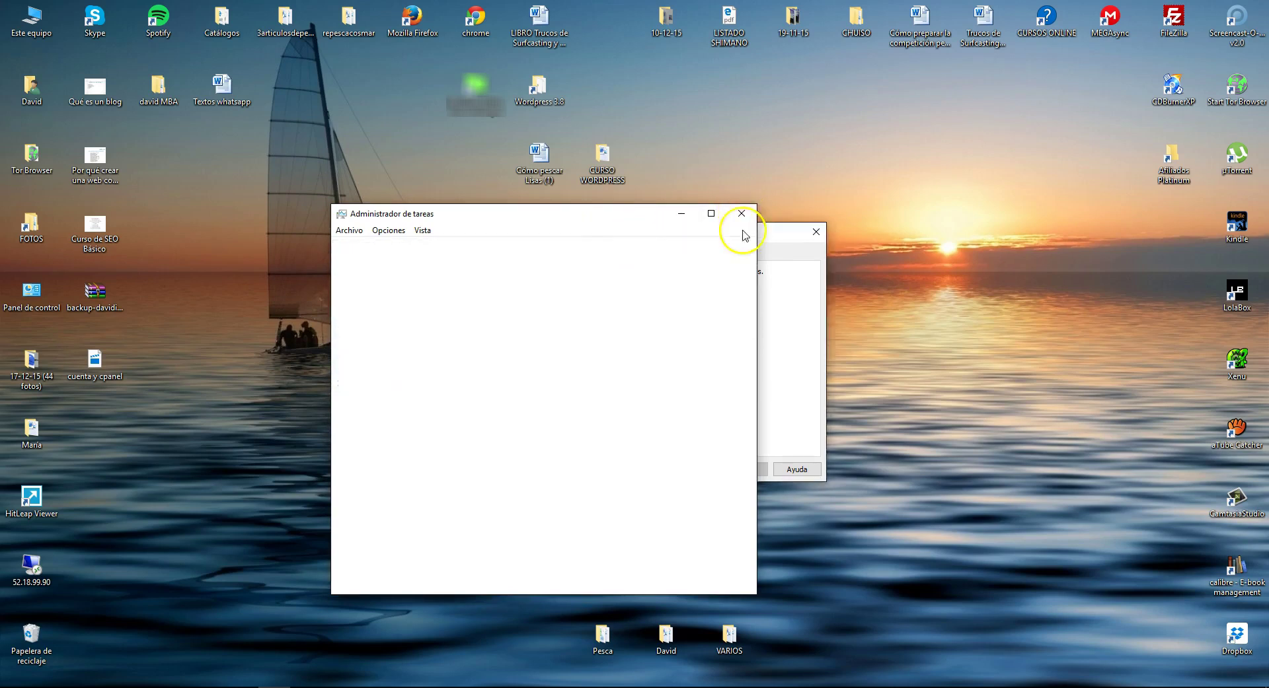
{"action": "left_click", "coordinate": [807, 236]}
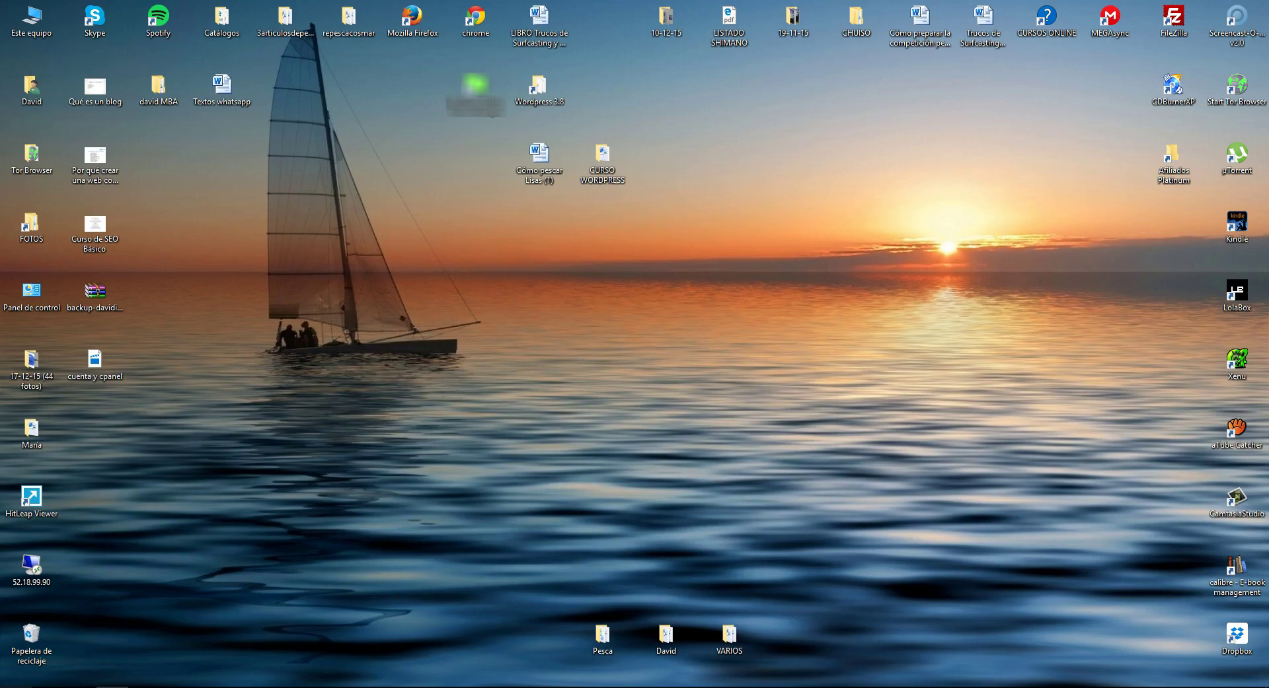
Show the desktop with the quick-link command Escritorio, and run the same command a second time
{"action": "right_click", "coordinate": [13, 685]}
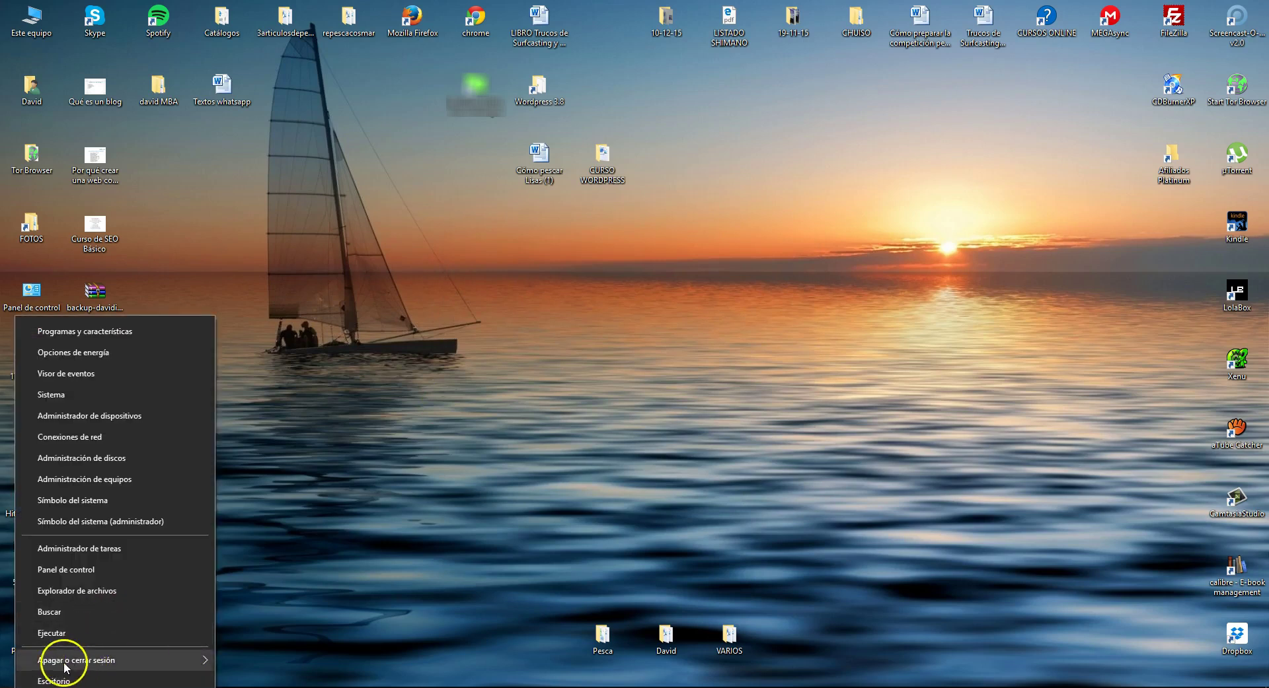
{"action": "mouse_move", "coordinate": [86, 661]}
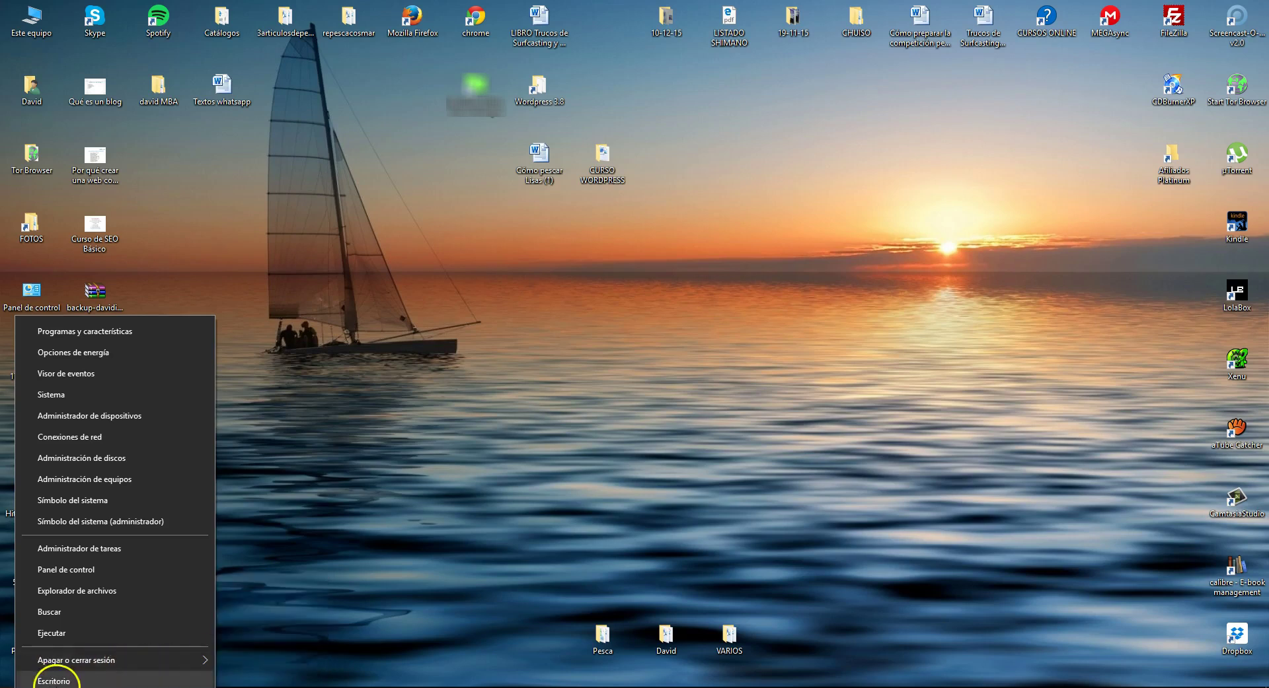
{"action": "left_click", "coordinate": [56, 682]}
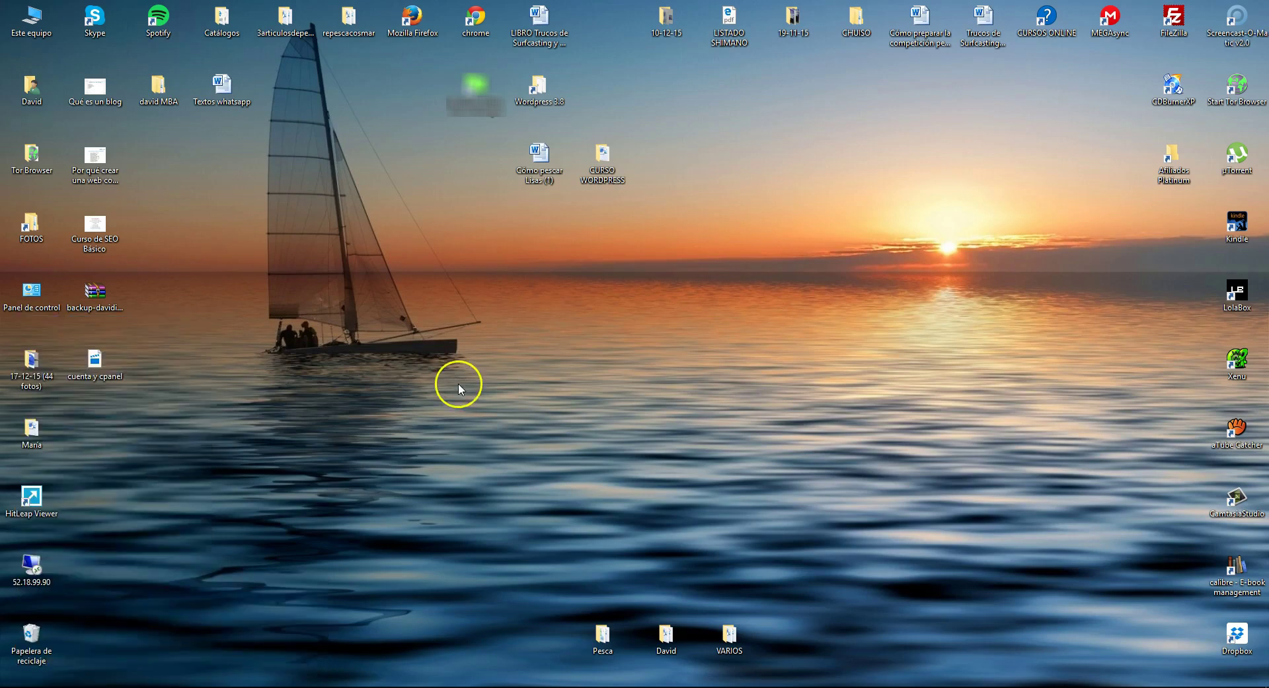
{"action": "right_click", "coordinate": [36, 680]}
{"action": "left_click", "coordinate": [50, 678]}
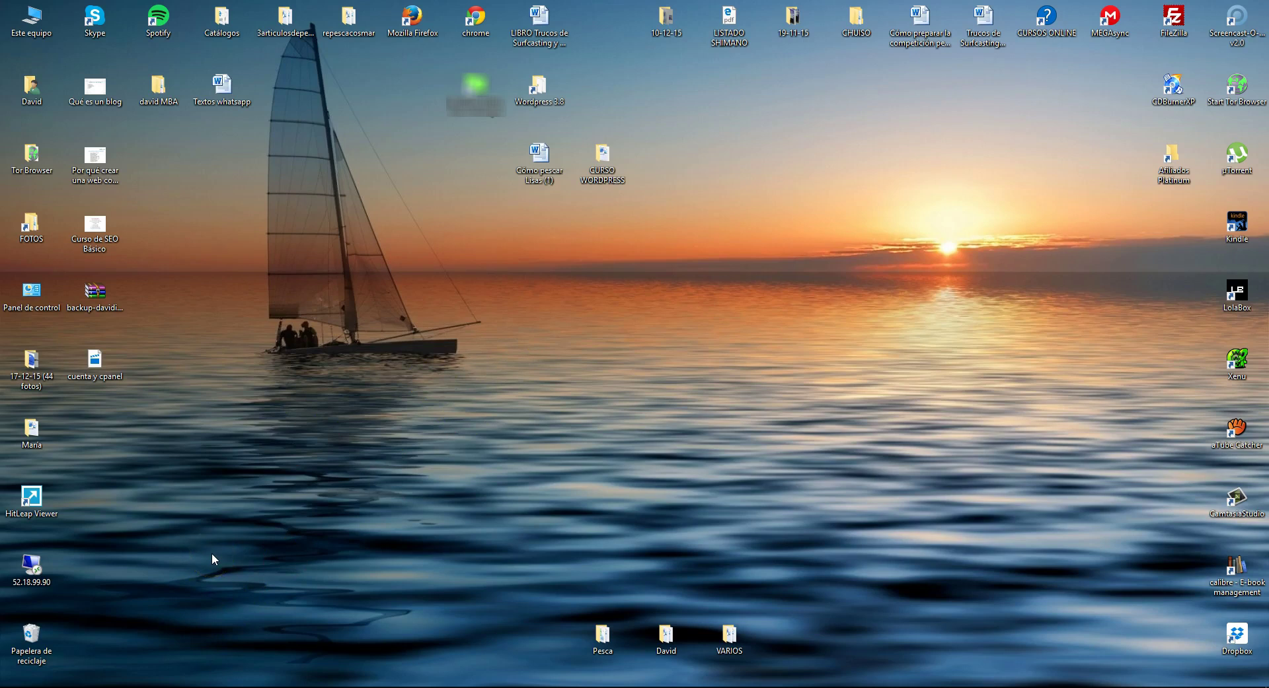
Open Start, view the options available for the Cortana and Spotify tiles, and close Start again
{"action": "left_click", "coordinate": [77, 680]}
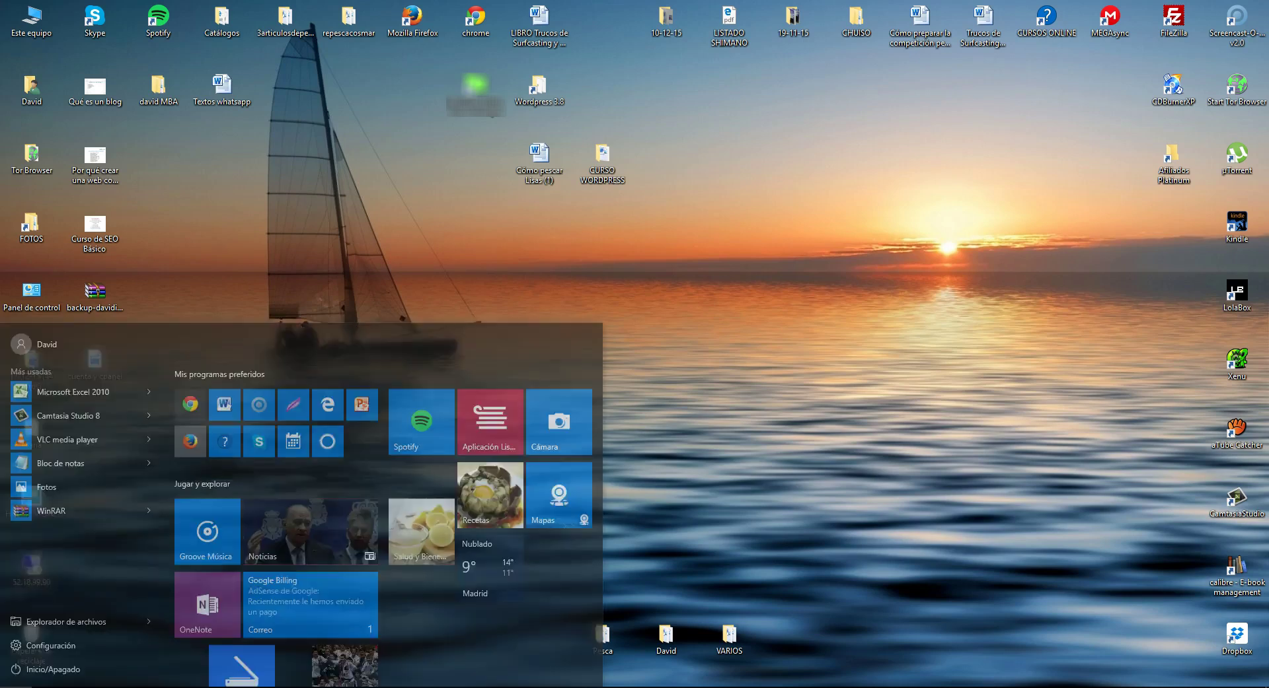
{"action": "left_click", "coordinate": [474, 252]}
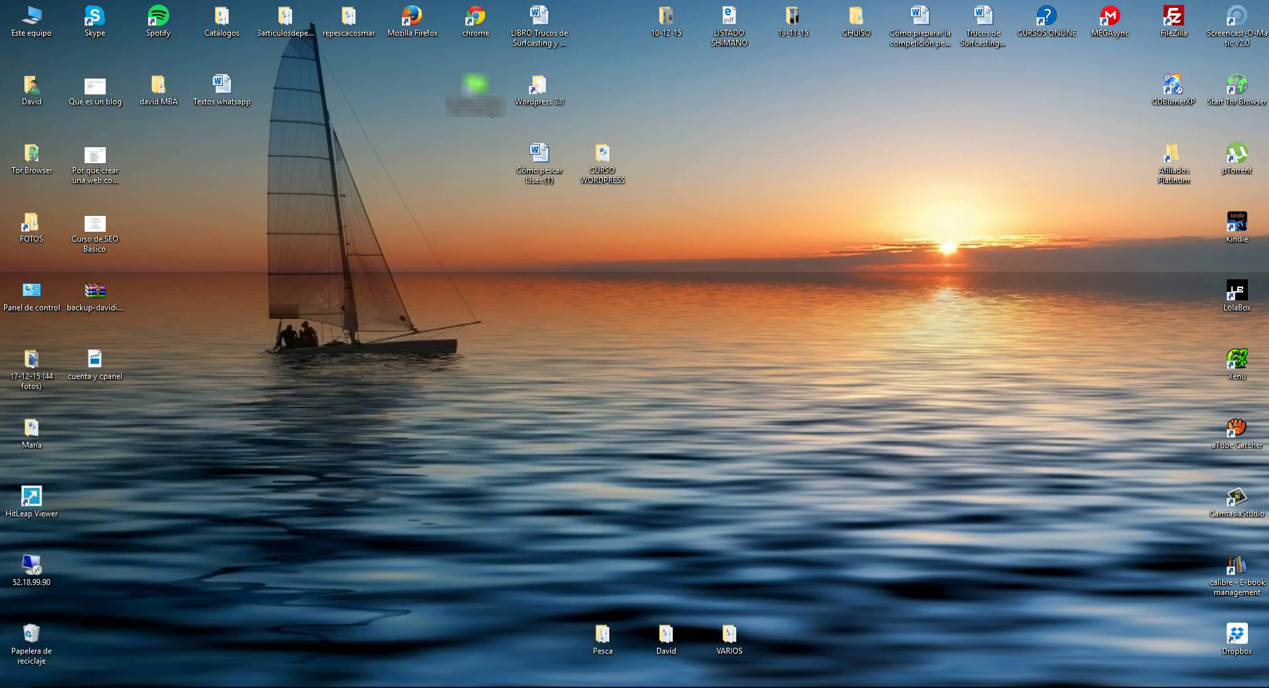
{"action": "left_click", "coordinate": [41, 680]}
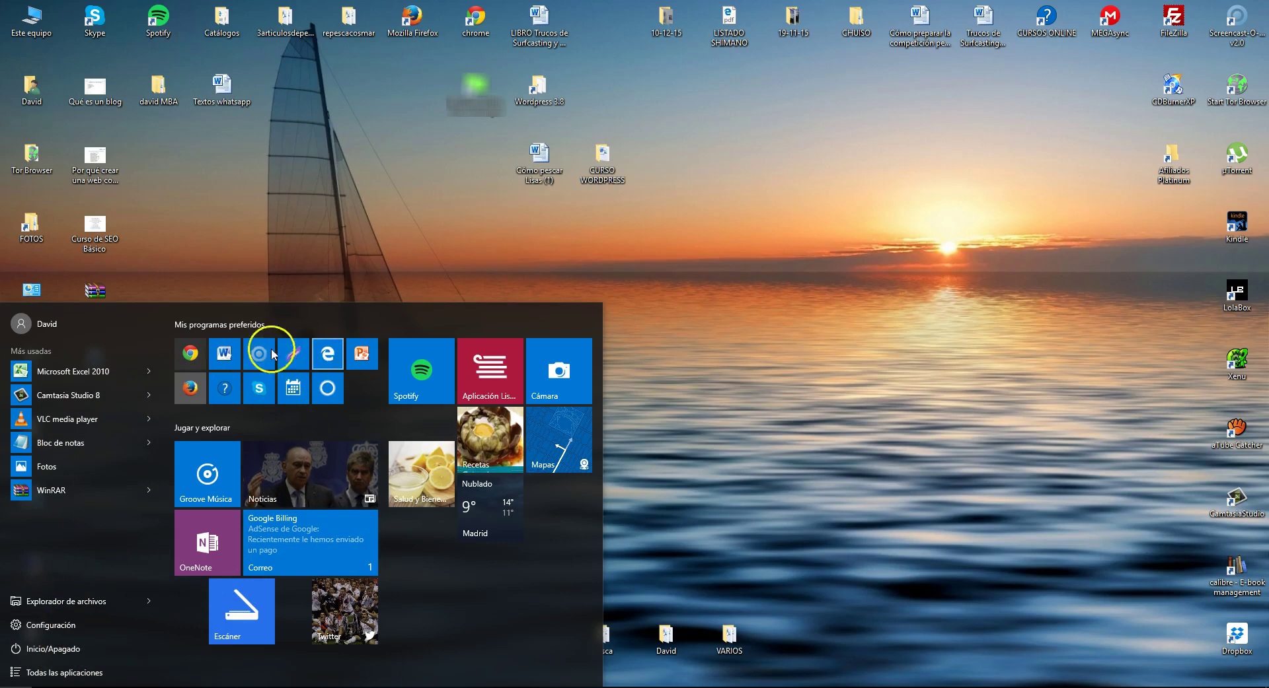
{"action": "right_click", "coordinate": [329, 389]}
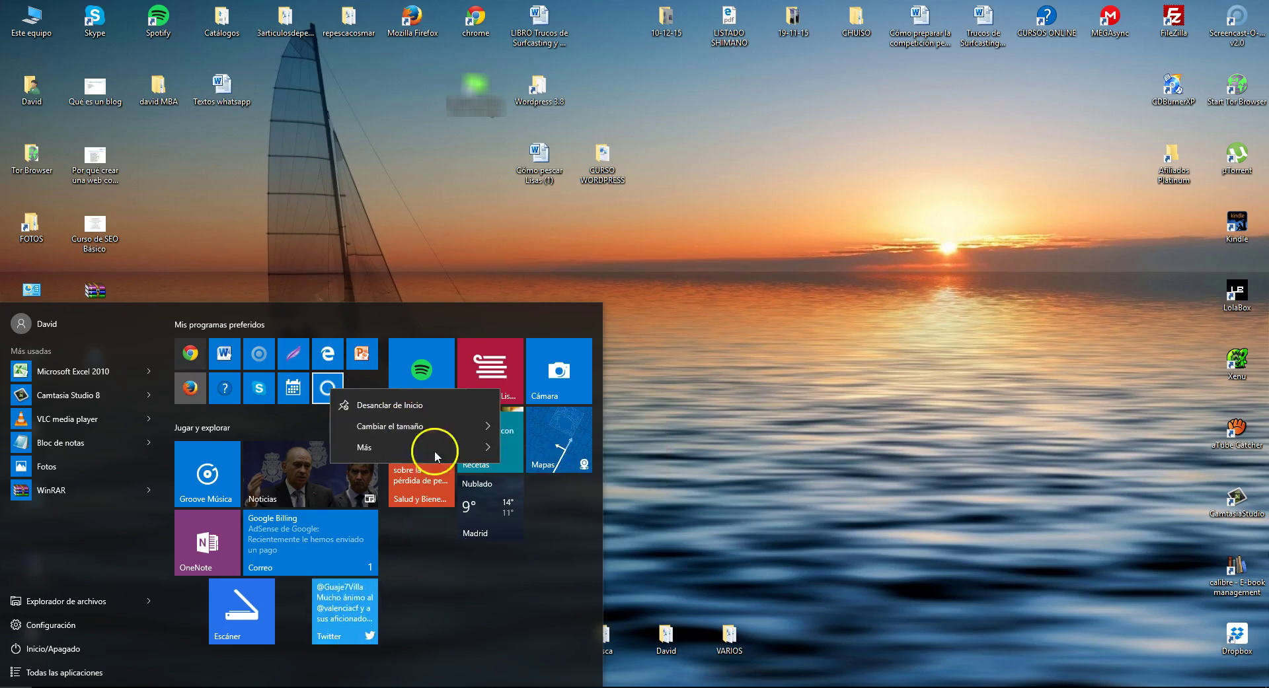
{"action": "right_click", "coordinate": [419, 363]}
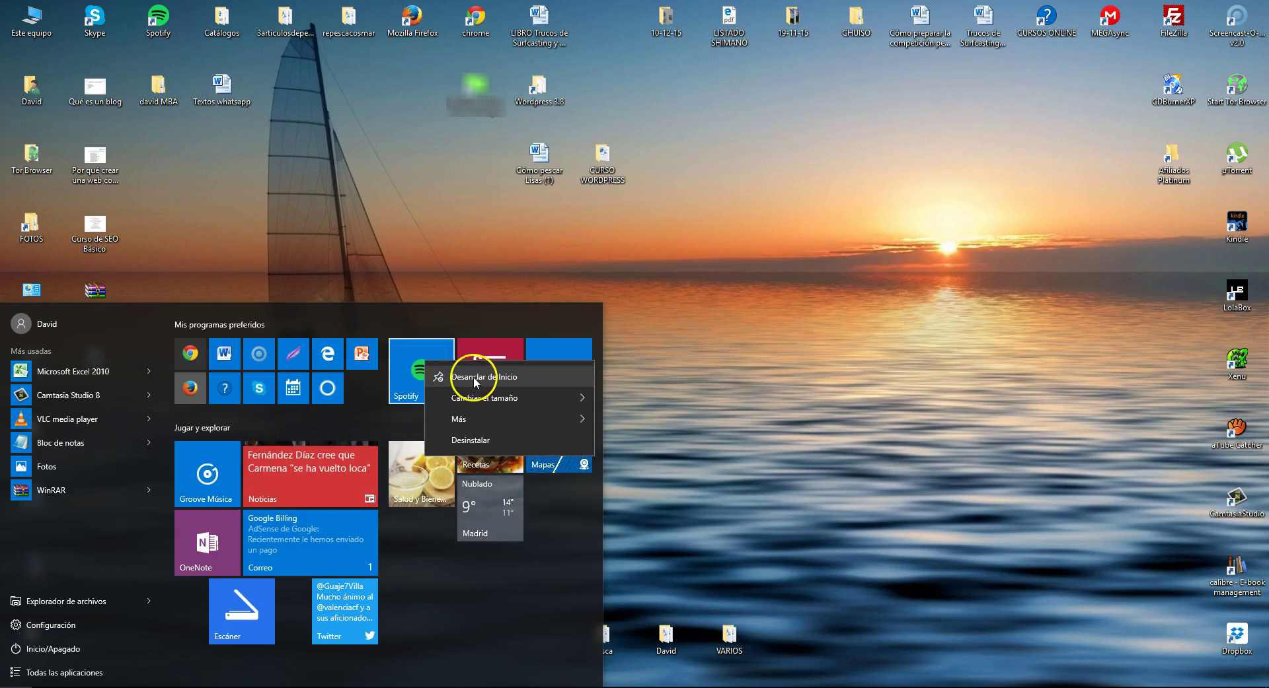
{"action": "left_click", "coordinate": [419, 235]}
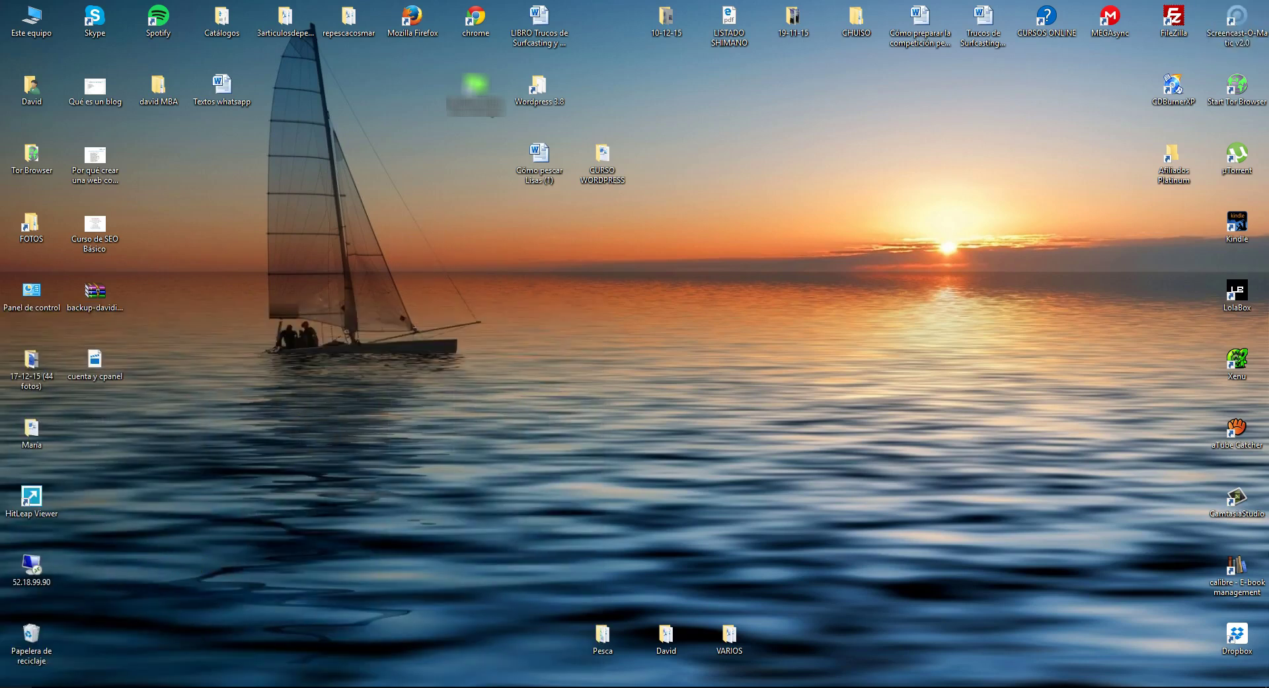
Display the complete list of Windows quick links once more and dismiss it
{"action": "key", "text": "super+x"}
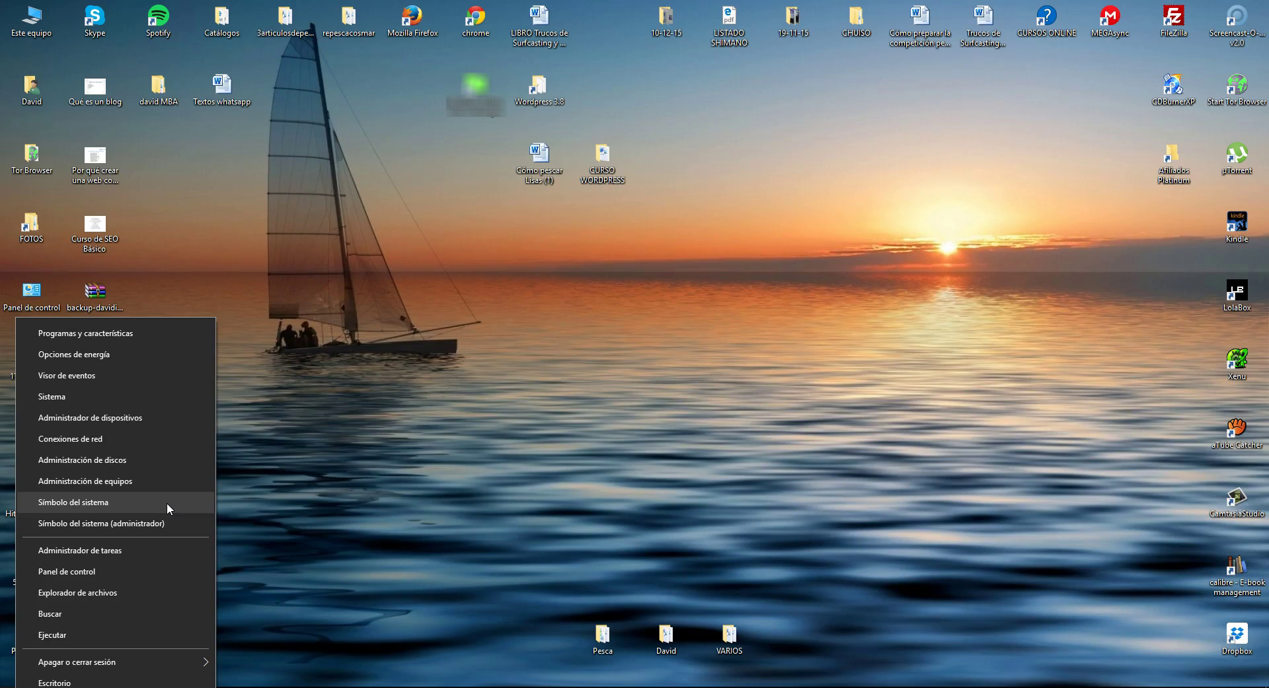
{"action": "left_click", "coordinate": [348, 542]}
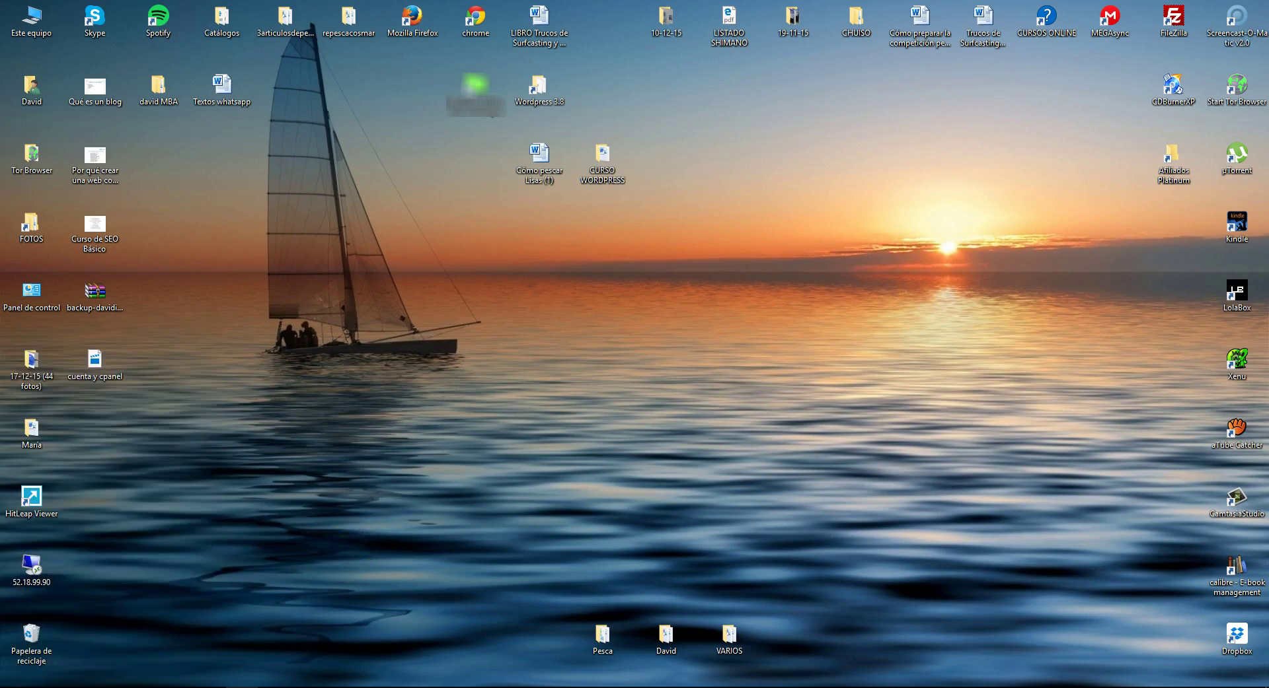